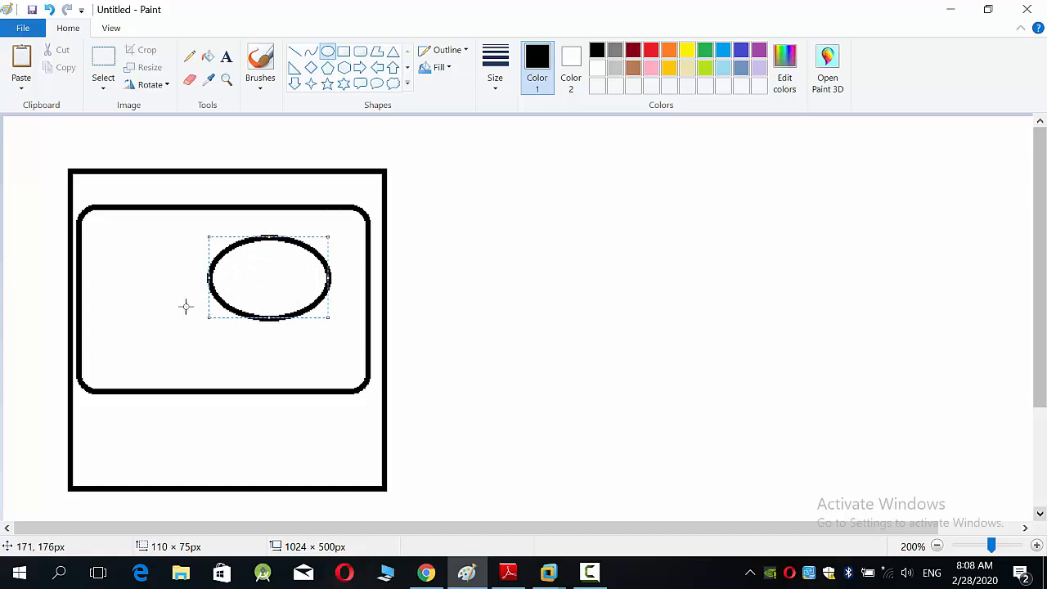
# Step: Draw an ellipse about 82 × 72 px in the rounded rectangle's lower-left area, and label the larger ellipse u1 and u2 on two lines
pyautogui.moveTo(187, 305); pyautogui.dragTo(95, 383)
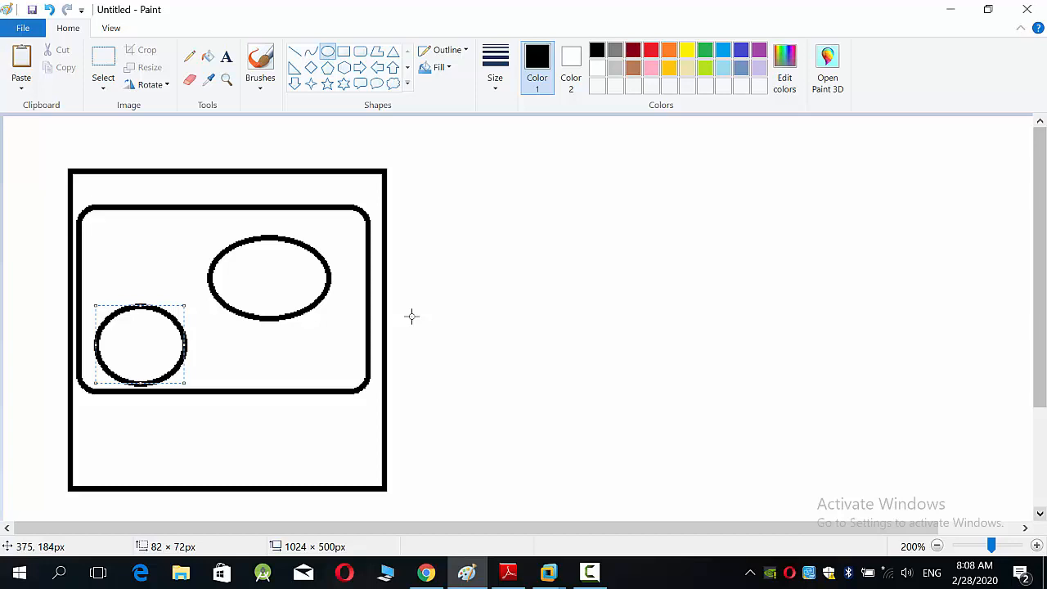
pyautogui.click(228, 61)
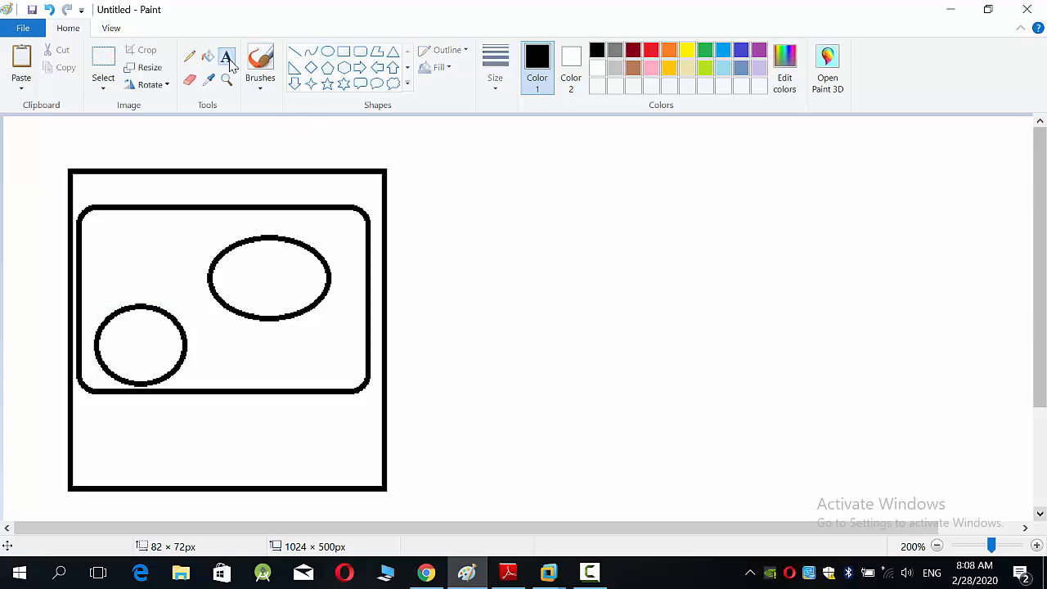
pyautogui.click(290, 265)
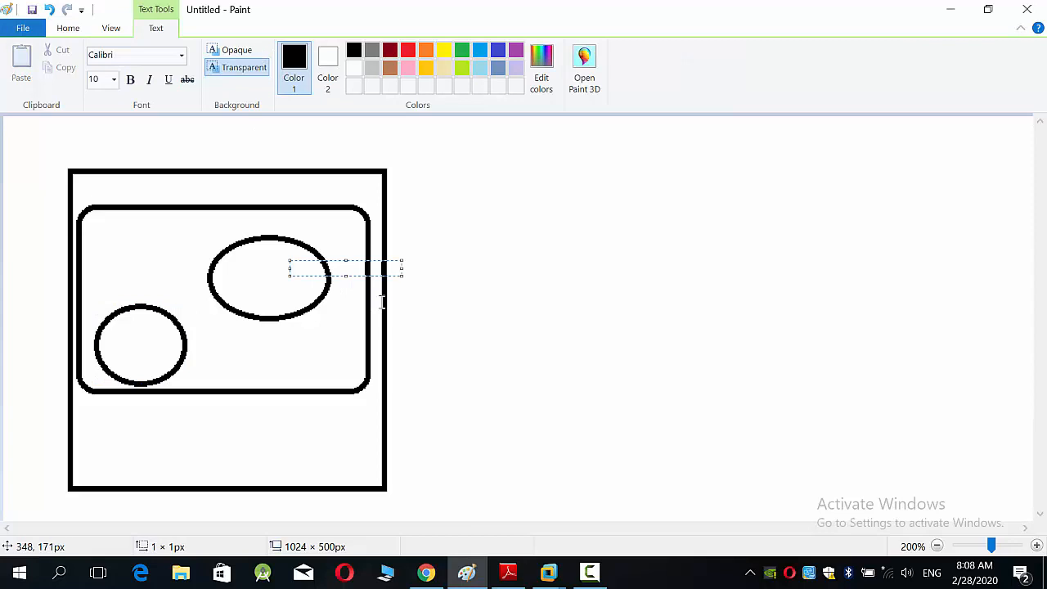
pyautogui.write('u1')
pyautogui.press('Return')
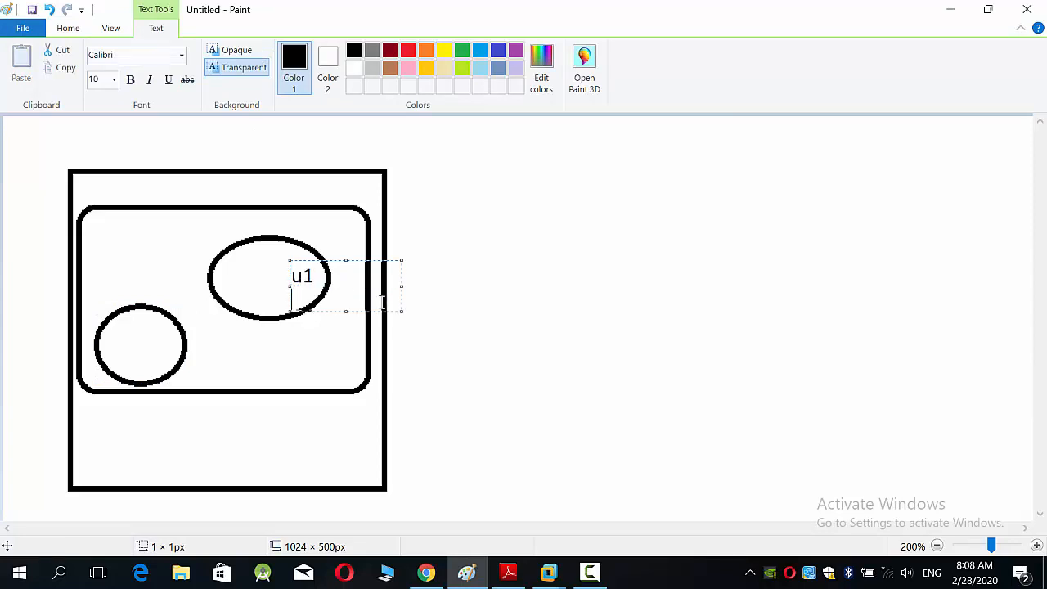
pyautogui.write('u2')
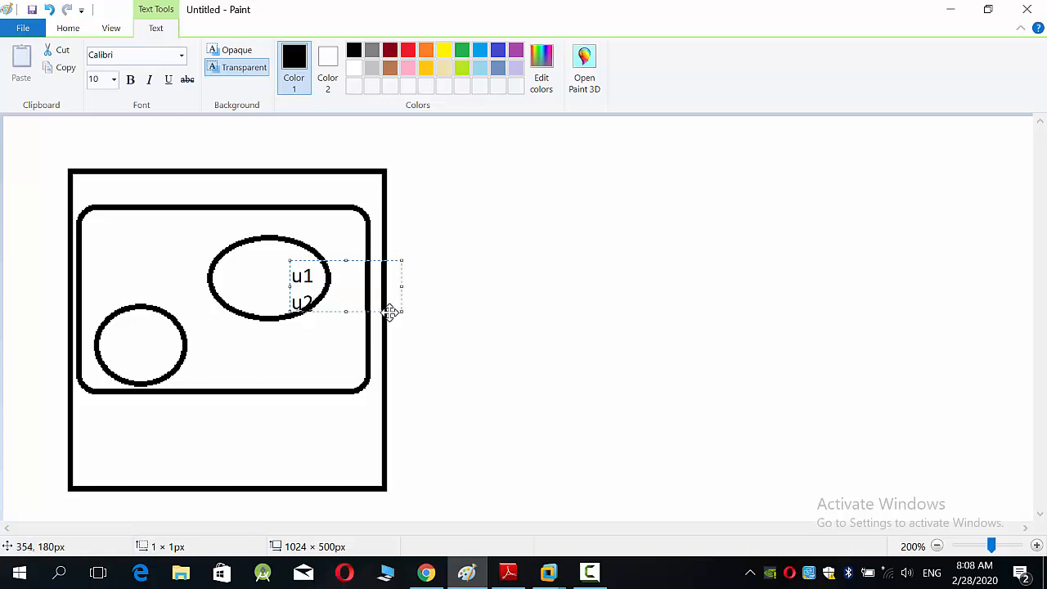
pyautogui.moveTo(389, 313); pyautogui.dragTo(352, 305)
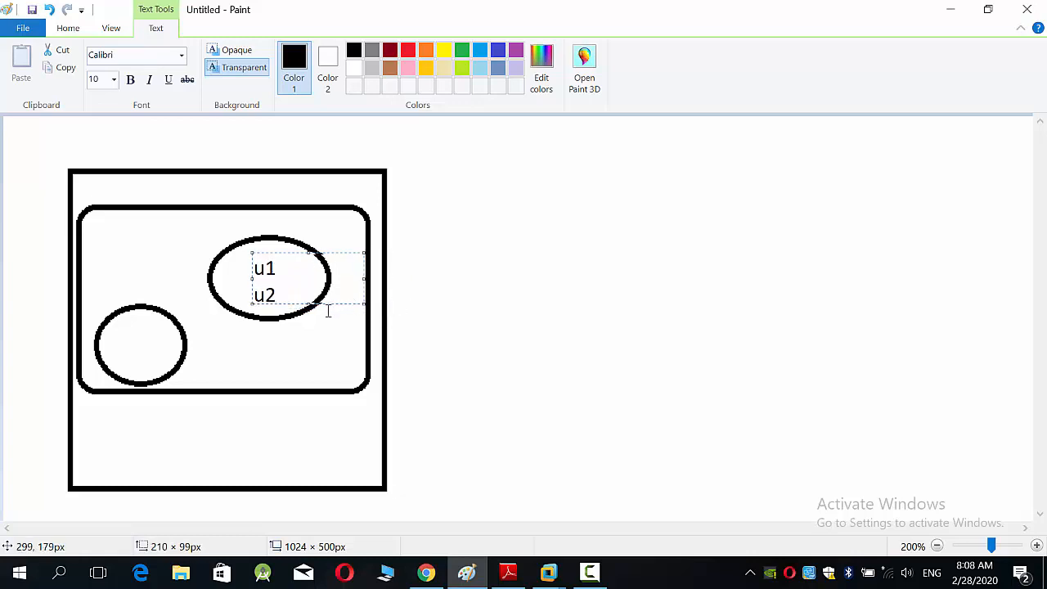
pyautogui.click(226, 357)
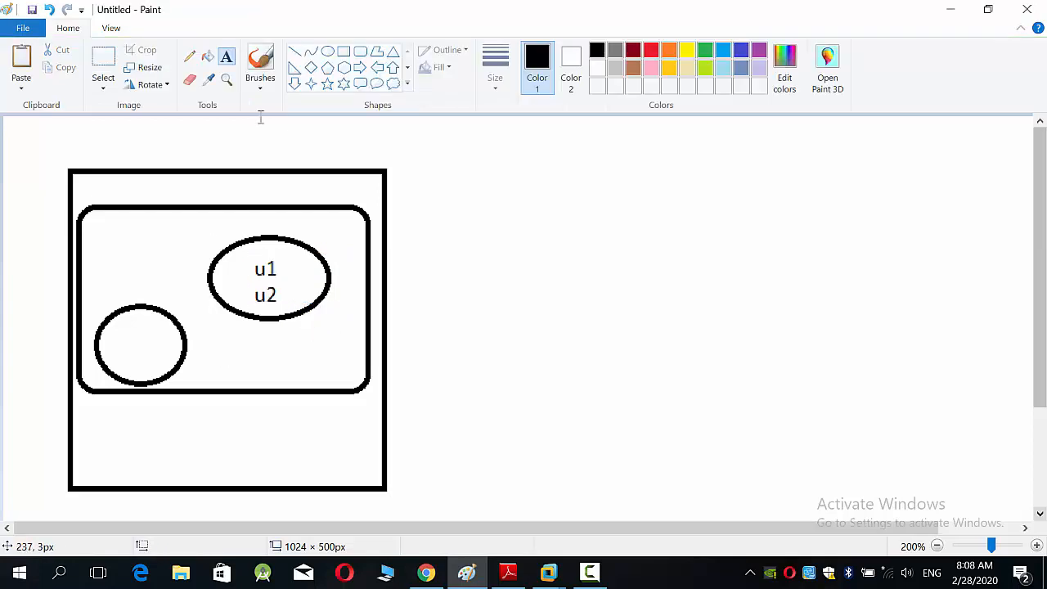
# Step: Label the smaller ellipse with u3 and u4 on two lines, positioning the text inside its outline
pyautogui.click(135, 337)
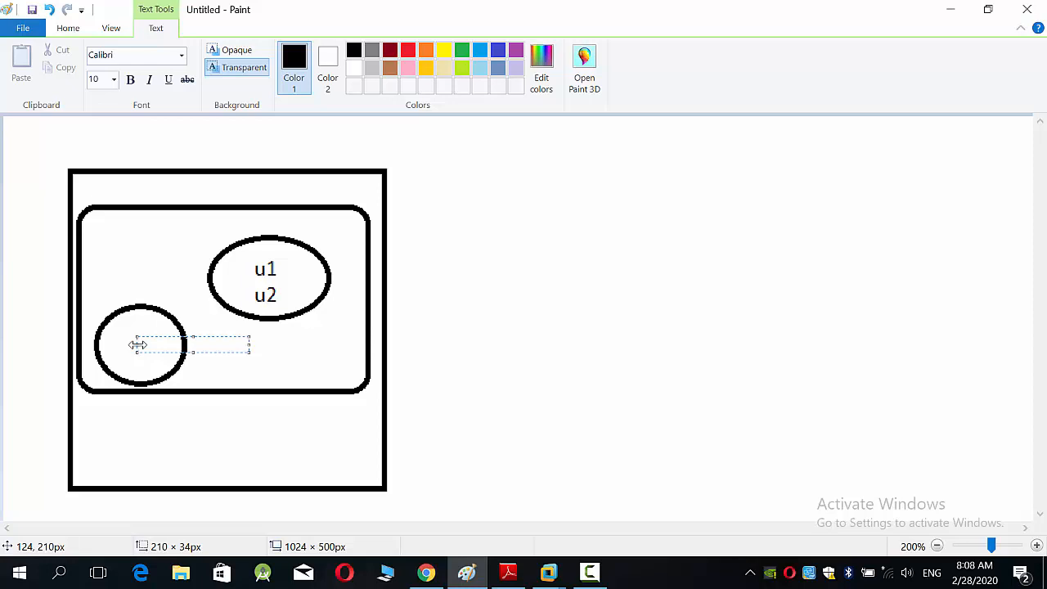
pyautogui.write('u3')
pyautogui.press('Return')
pyautogui.write('u4')
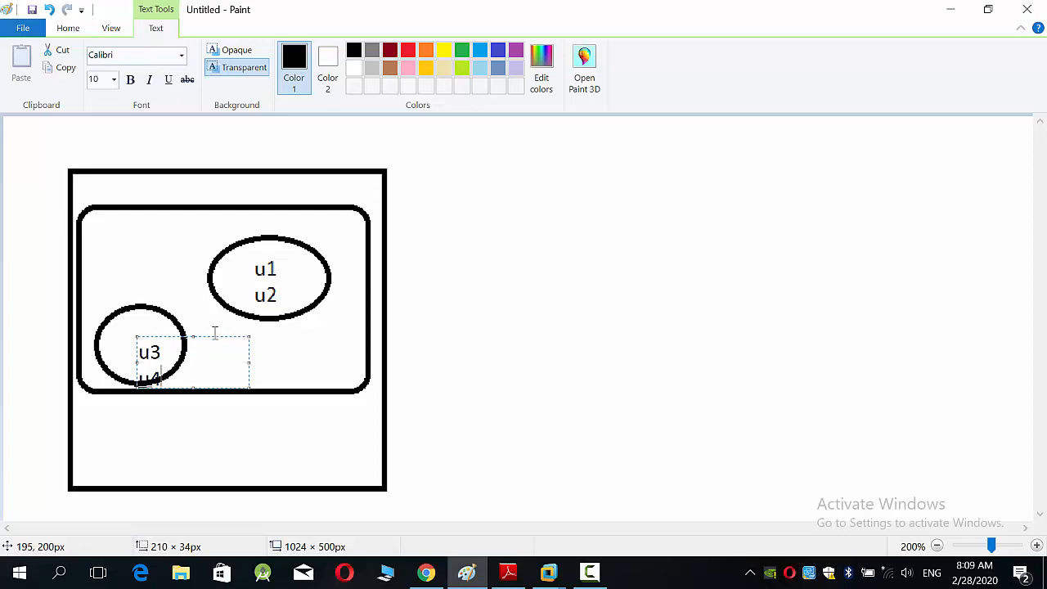
pyautogui.moveTo(213, 336); pyautogui.dragTo(203, 319)
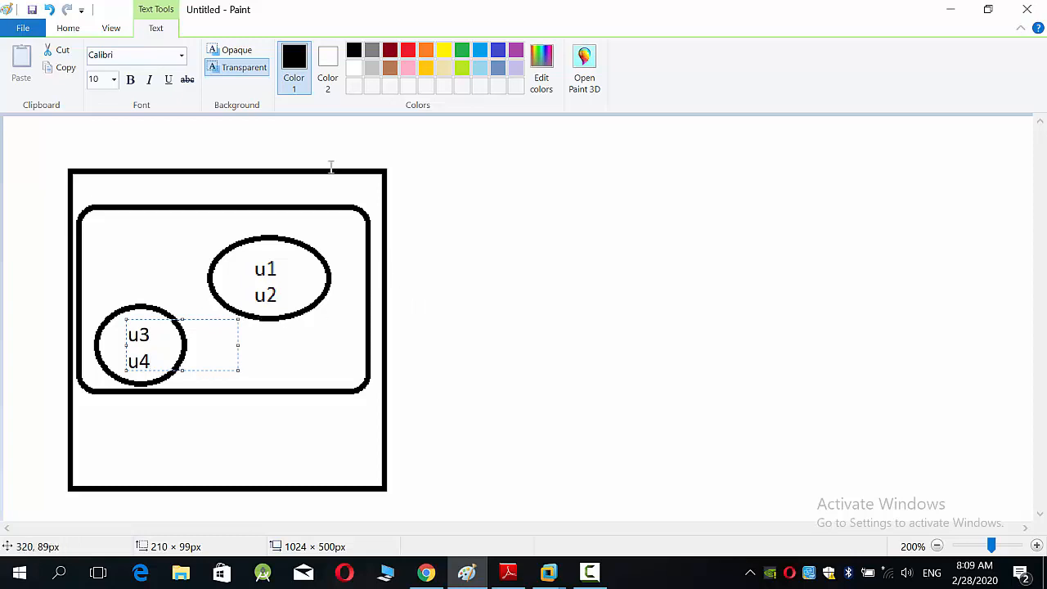
# Step: Draw a rectangle about 92 × 56 px above the smaller ellipse and label it com1 and com2 on two lines
pyautogui.click(72, 27)
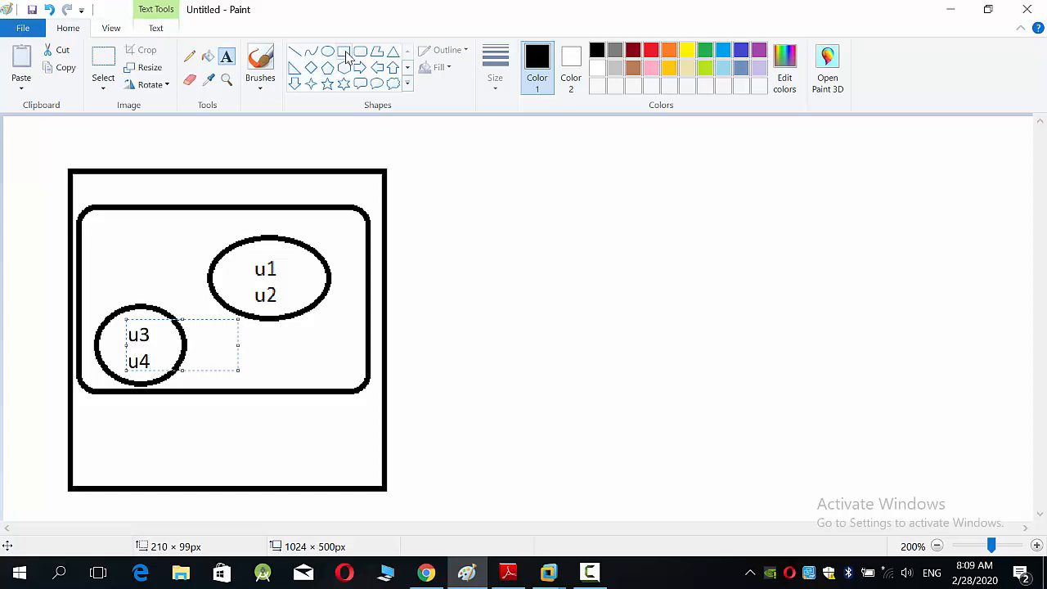
pyautogui.click(340, 57)
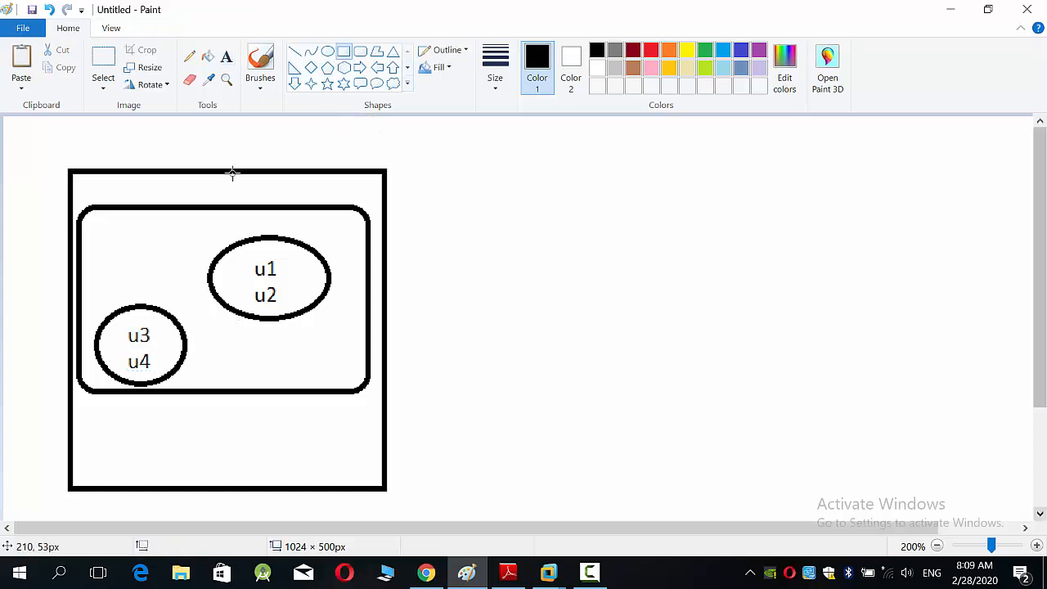
pyautogui.moveTo(201, 223); pyautogui.dragTo(100, 284)
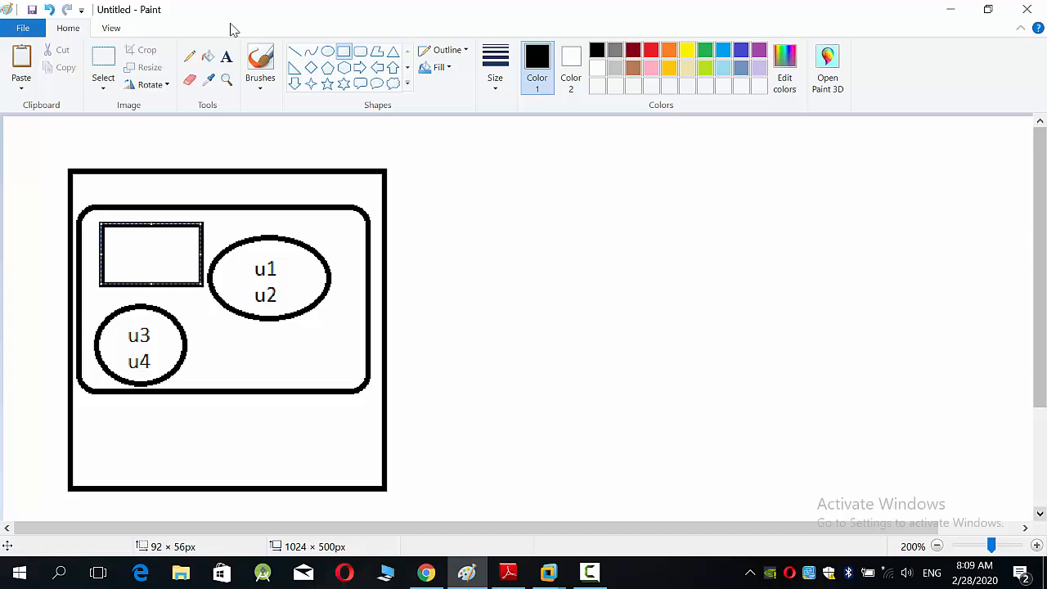
pyautogui.click(228, 66)
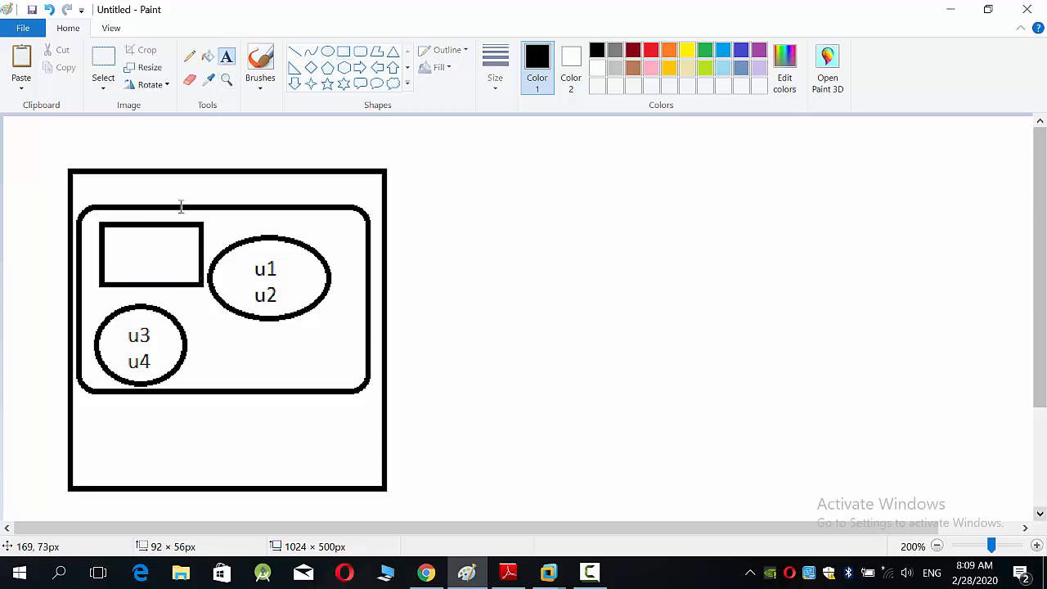
pyautogui.click(158, 242)
pyautogui.write('com1 ')
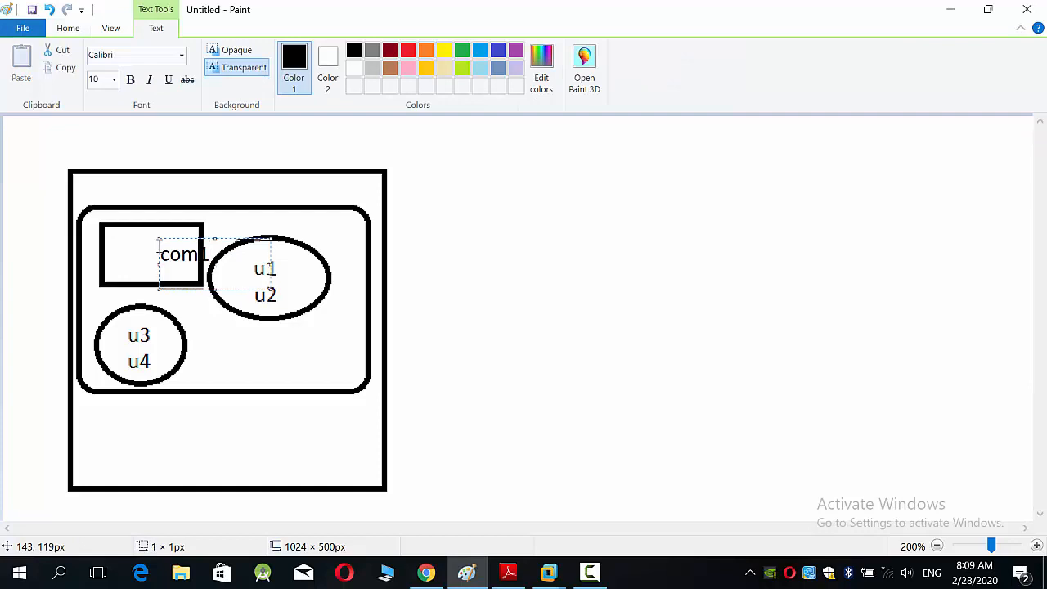
pyautogui.write('com2')
pyautogui.moveTo(164, 243); pyautogui.dragTo(132, 229)
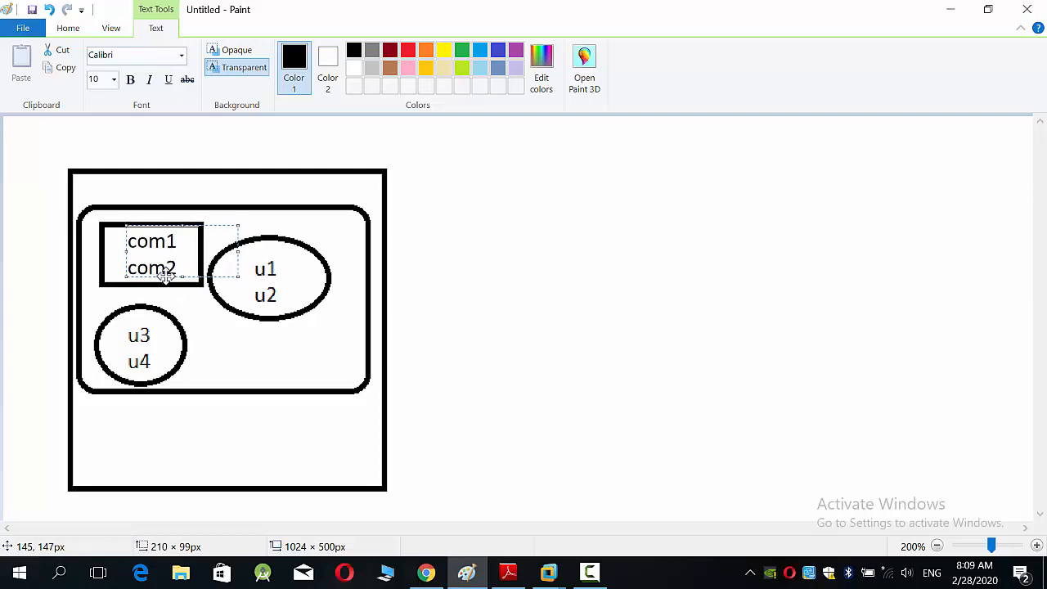
pyautogui.click(414, 369)
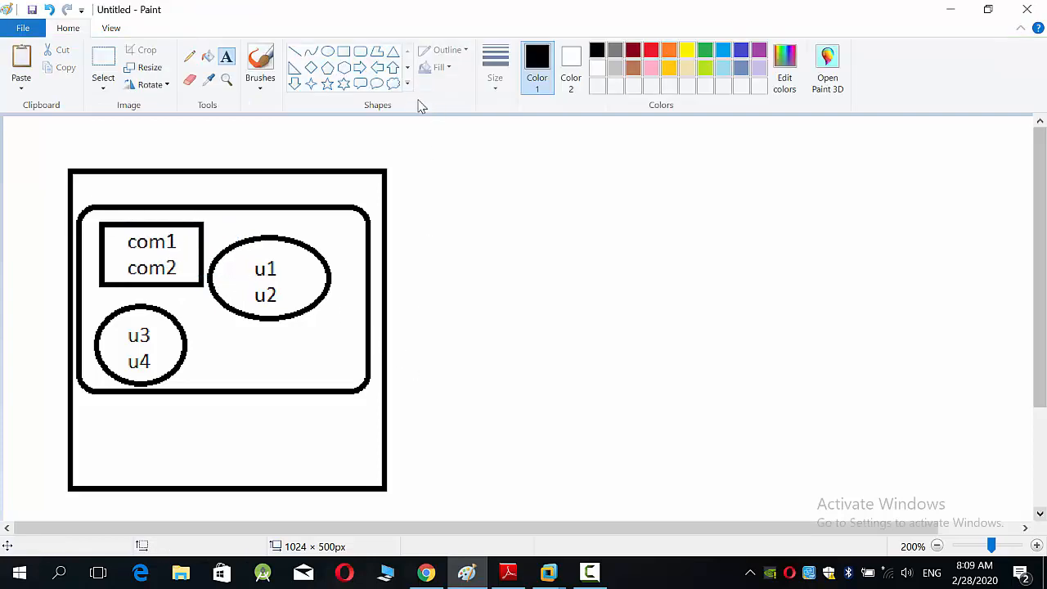
# Step: Draw three hexagons stacked in the empty area beside the large square, the lowest about 56 × 48 px
pyautogui.click(344, 67)
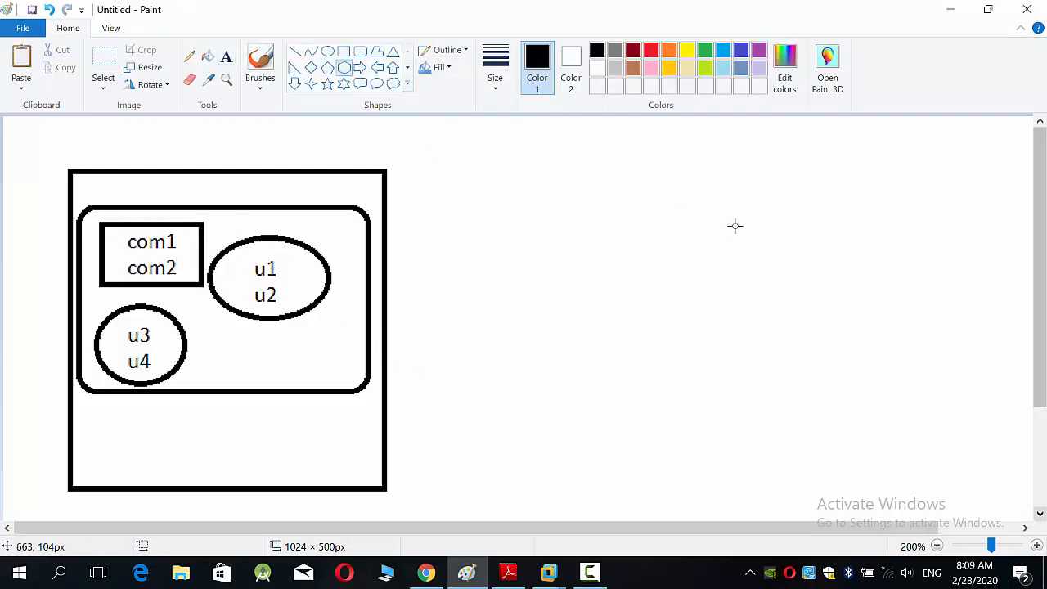
pyautogui.moveTo(746, 211)
pyautogui.mouseDown()
pyautogui.moveTo(692, 247)
pyautogui.moveTo(672, 278)
pyautogui.mouseUp()
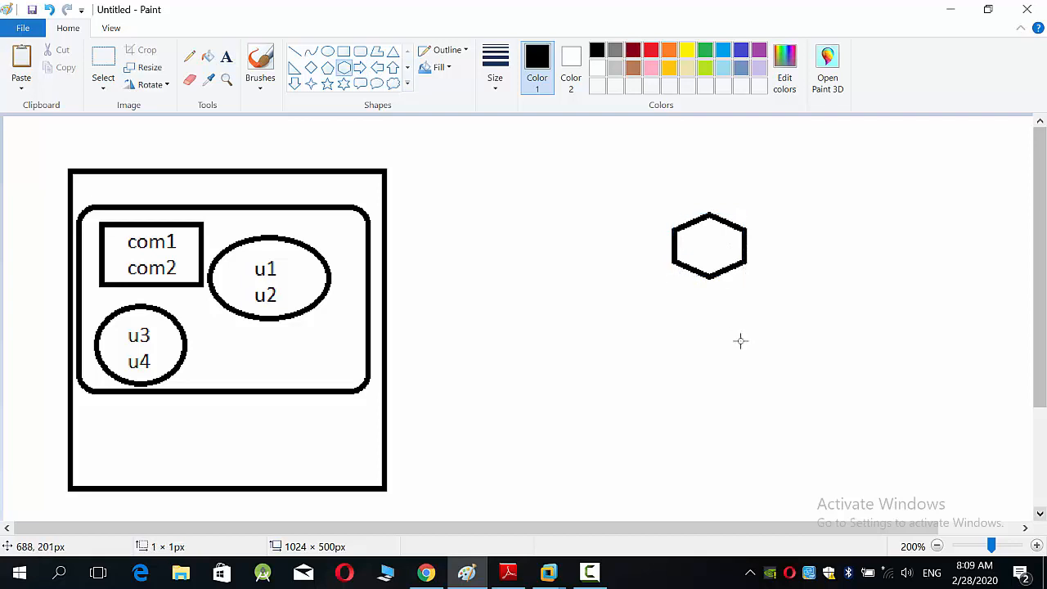
pyautogui.moveTo(755, 332)
pyautogui.mouseDown()
pyautogui.moveTo(700, 362)
pyautogui.moveTo(678, 402)
pyautogui.mouseUp()
pyautogui.moveTo(675, 442)
pyautogui.mouseDown()
pyautogui.moveTo(646, 454)
pyautogui.moveTo(614, 492)
pyautogui.mouseUp()
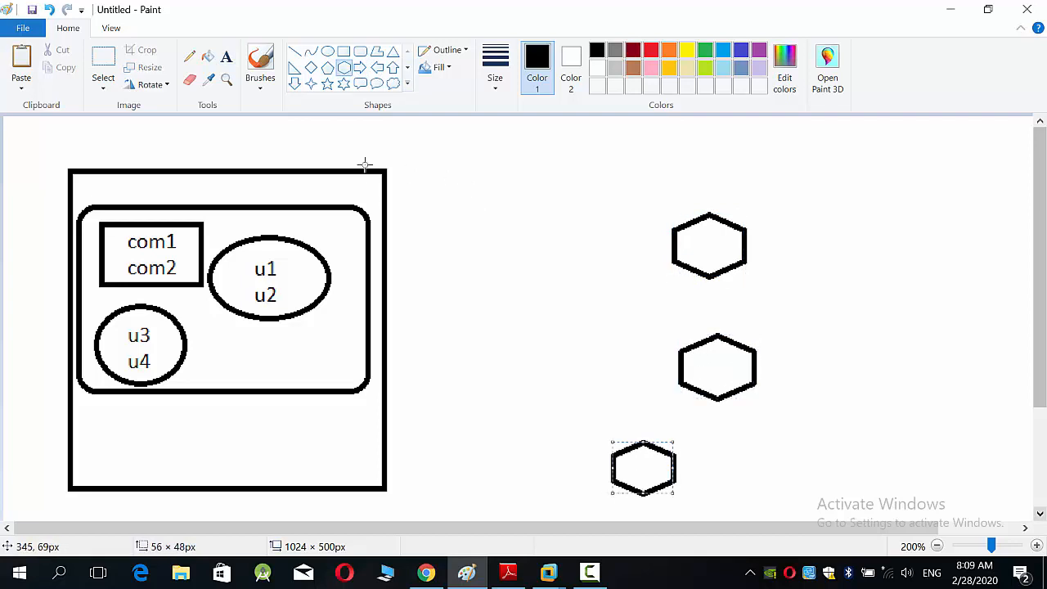
# Step: Draw three straight lines linking each hexagon to the inside of the rounded rectangle
pyautogui.click(295, 51)
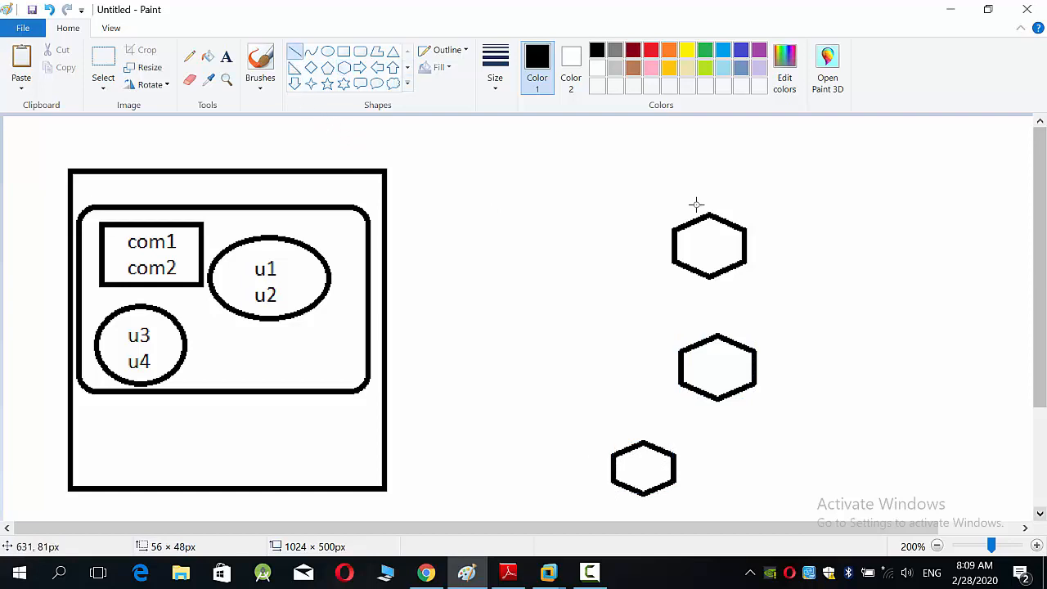
pyautogui.moveTo(676, 244); pyautogui.dragTo(340, 262)
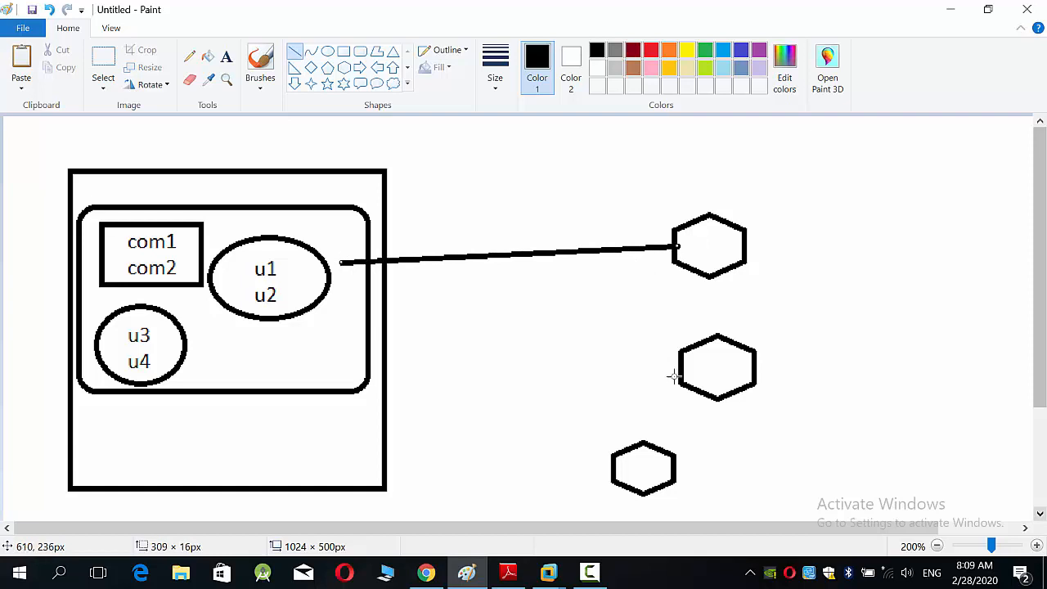
pyautogui.moveTo(685, 381); pyautogui.dragTo(341, 339)
pyautogui.moveTo(612, 469); pyautogui.dragTo(241, 349)
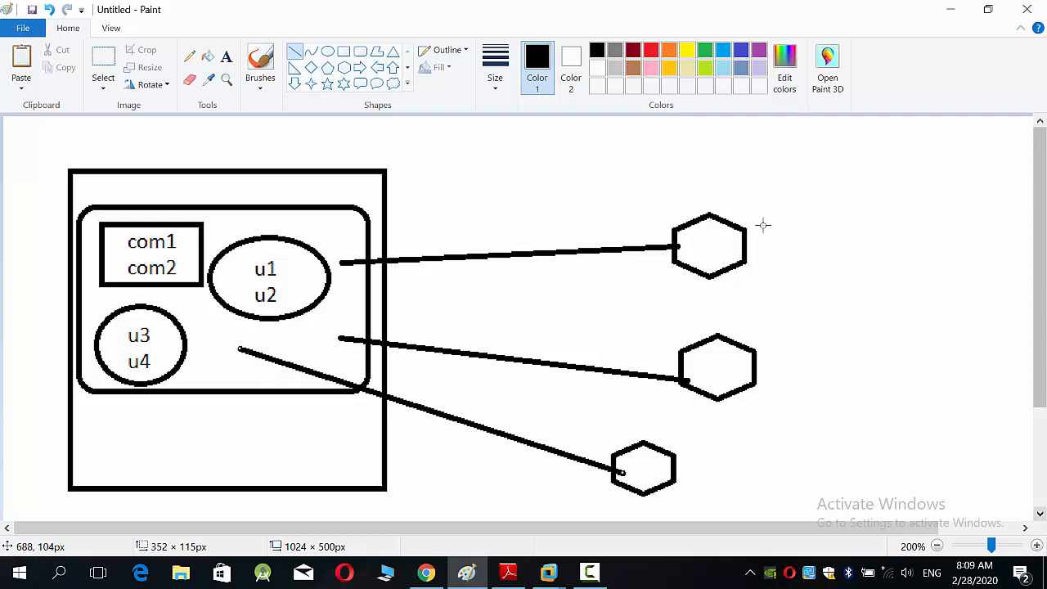
# Step: Add a two-line text beside the top hexagon with the user name u1 and its sample password
pyautogui.click(227, 57)
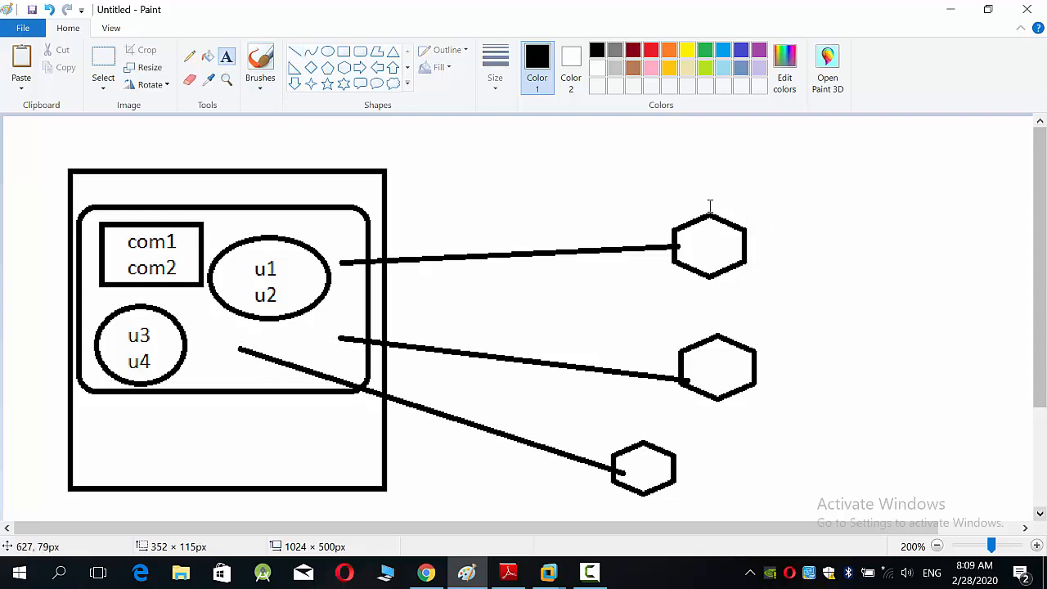
pyautogui.click(784, 229)
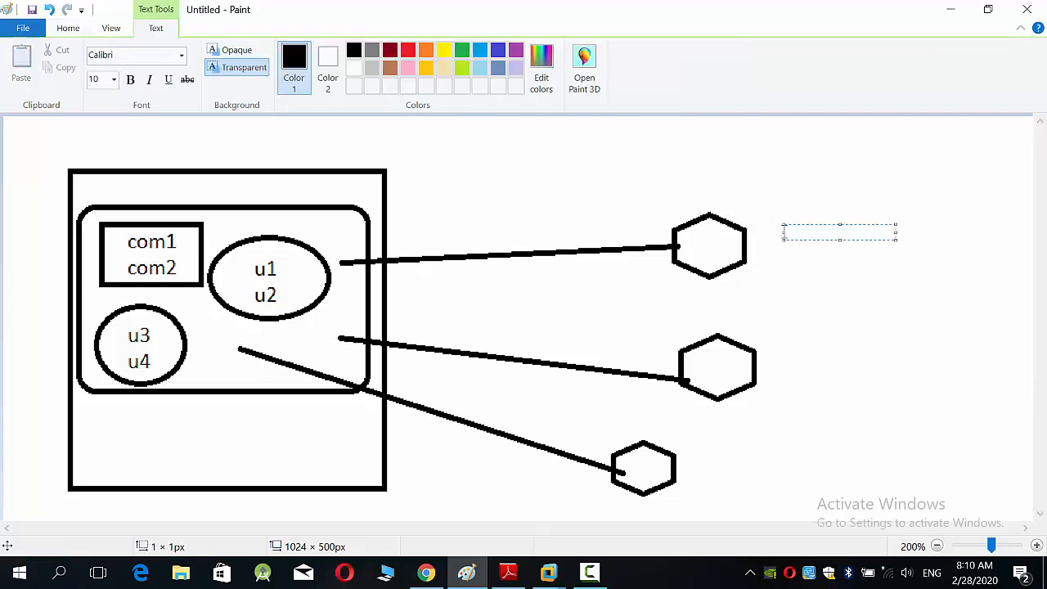
pyautogui.write('u1')
pyautogui.press('Return')
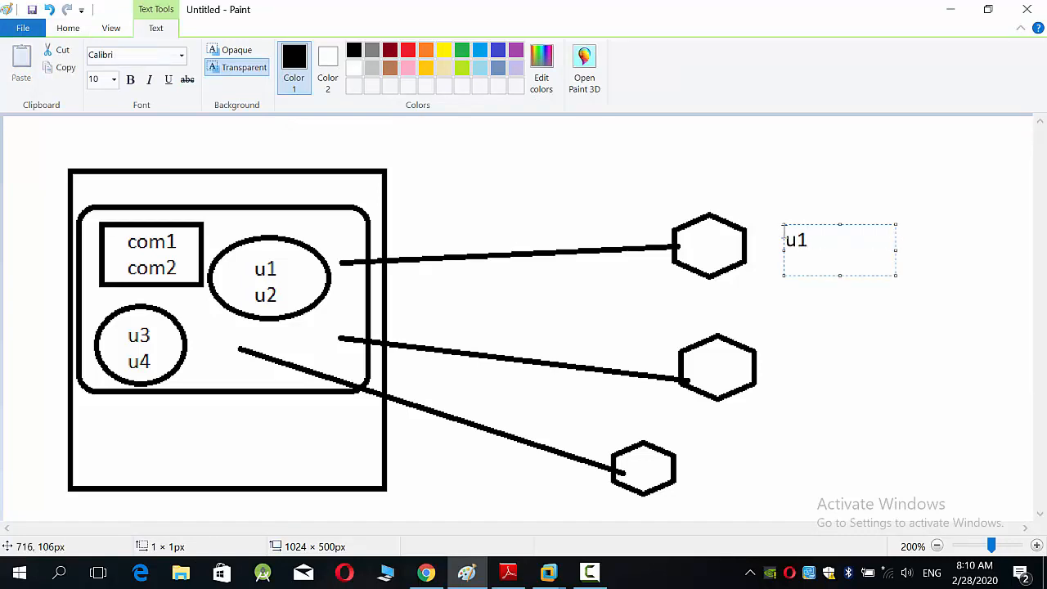
pyautogui.write('pass 123')
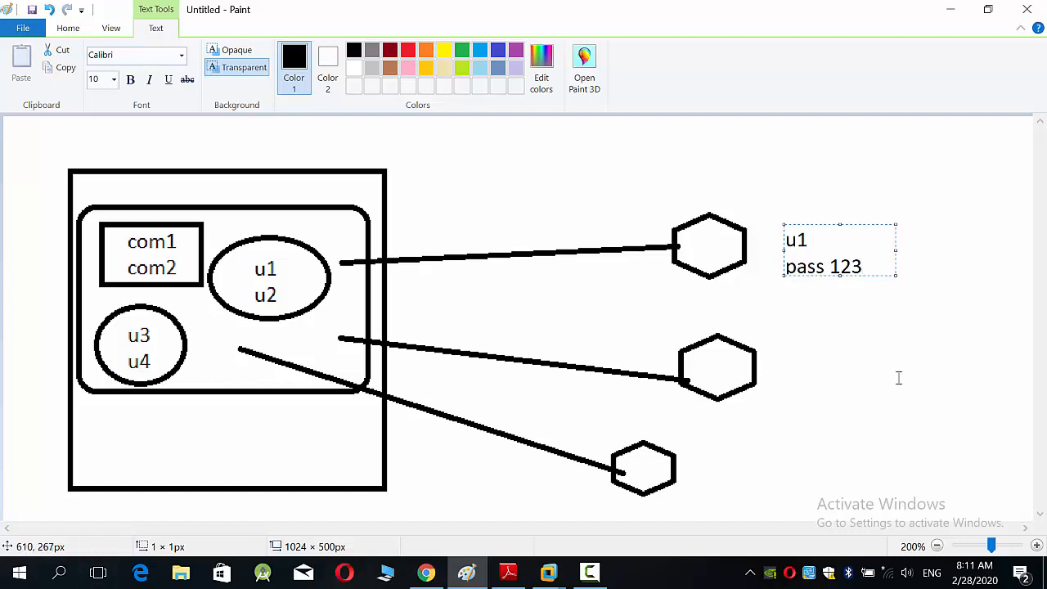
# Step: Add a two-line text beside the middle hexagon with the user name u2 and its sample password
pyautogui.click(793, 376)
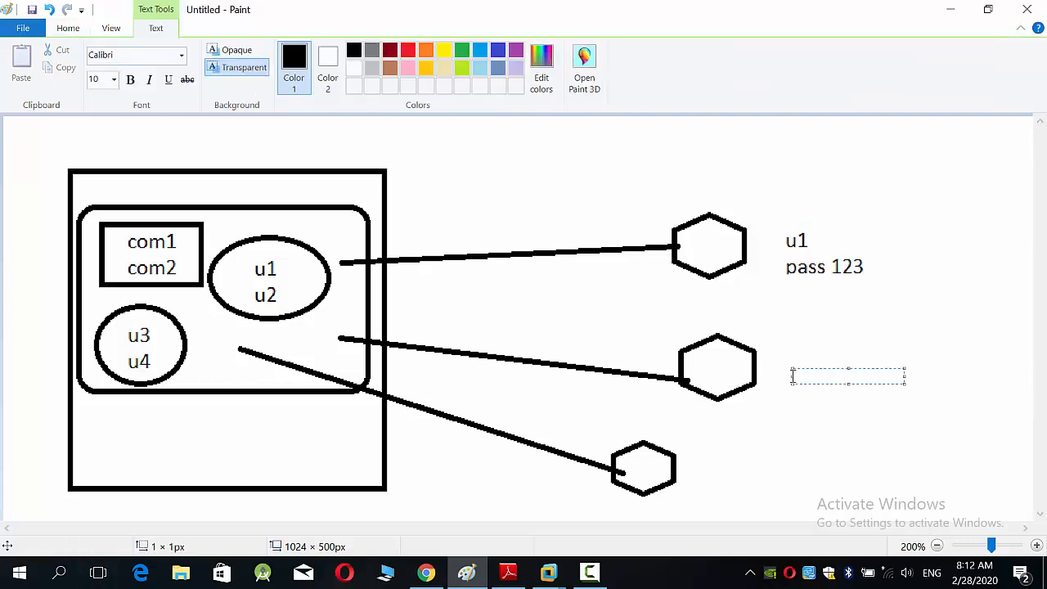
pyautogui.write('u2')
pyautogui.press('Return')
pyautogui.write('6676')
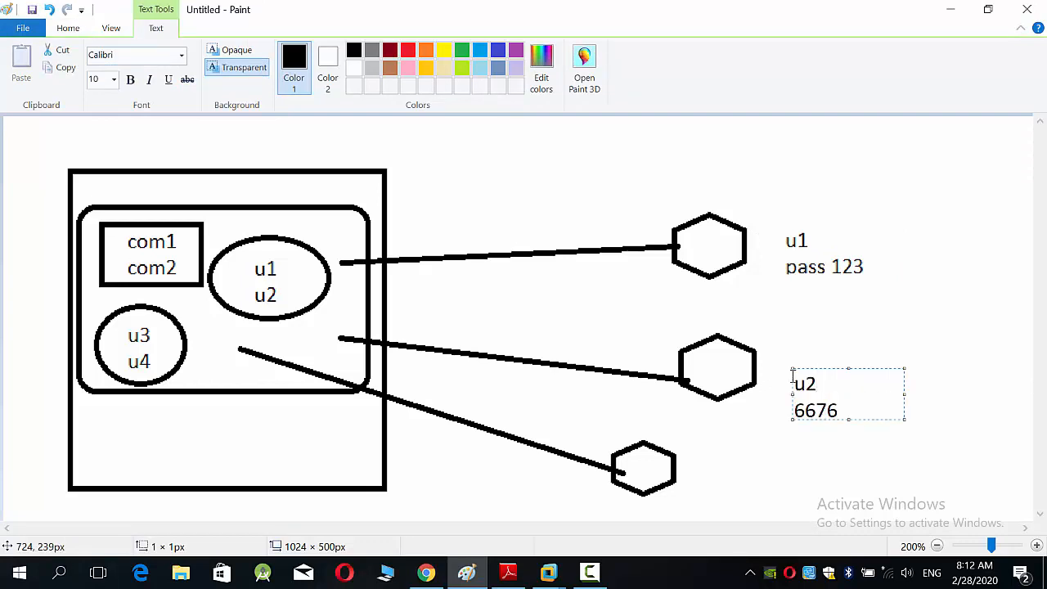
pyautogui.press('Return')
# Step: Add the domain name lab.com inside the large square, below the rounded rectangle
pyautogui.click(205, 418)
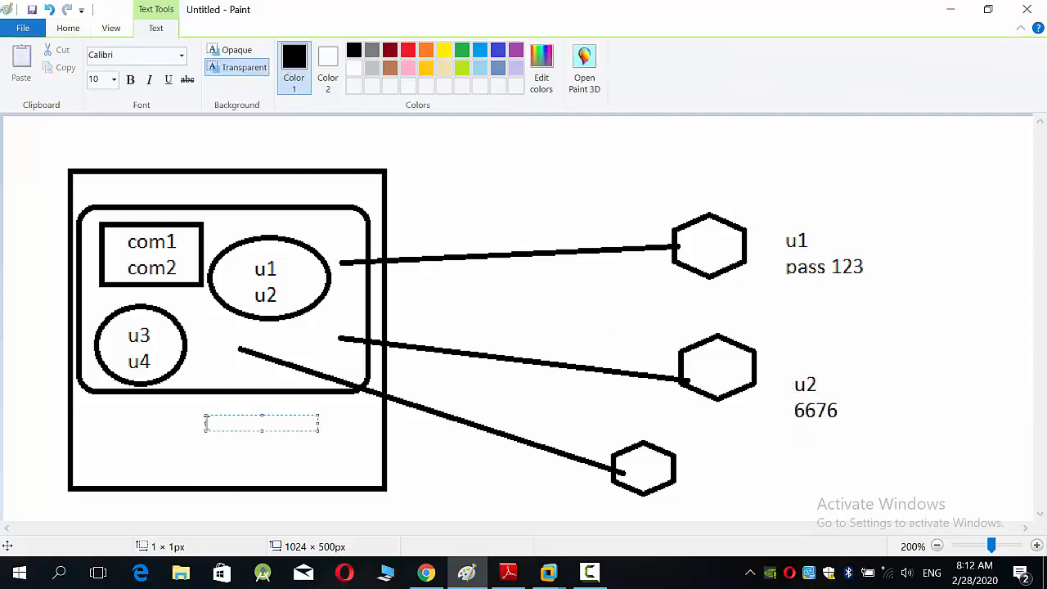
pyautogui.write('la')
pyautogui.write('b.com')
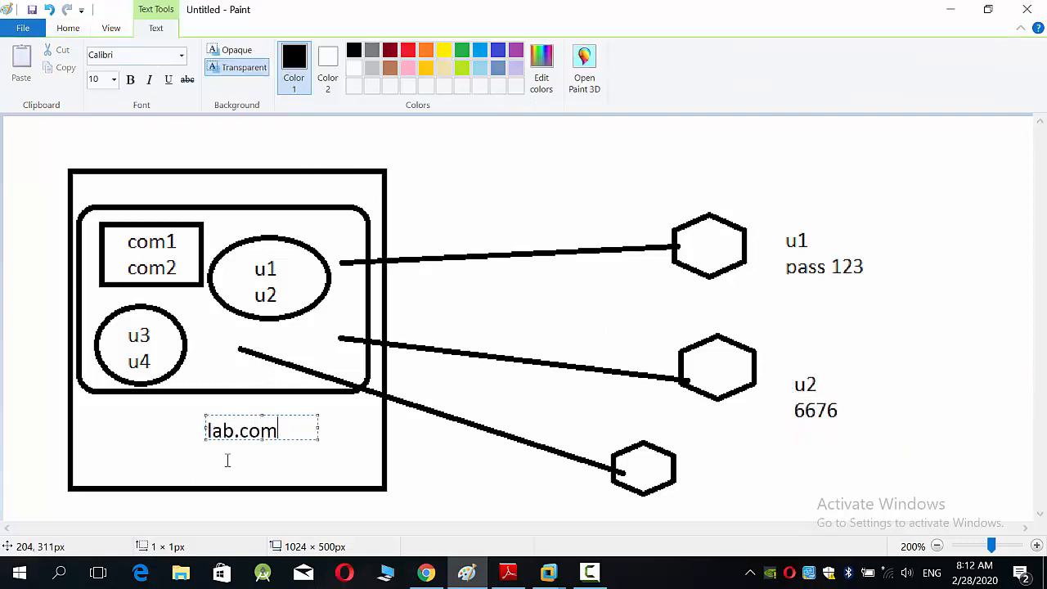
pyautogui.click(250, 473)
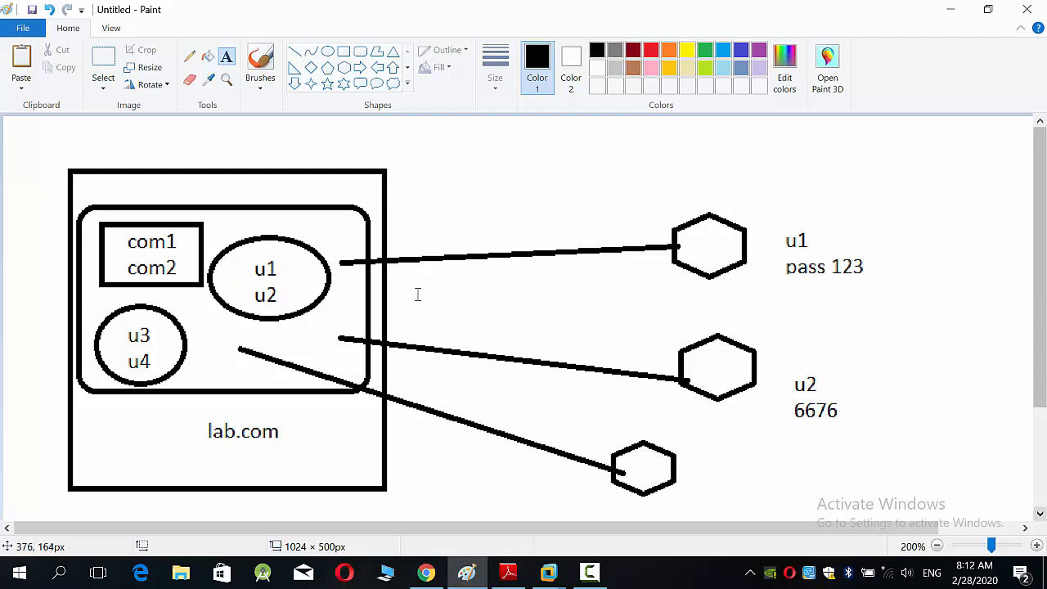
# Step: Add the full logon name of user u1 in the lab.com domain as one line of text above the top hexagon
pyautogui.click(712, 193)
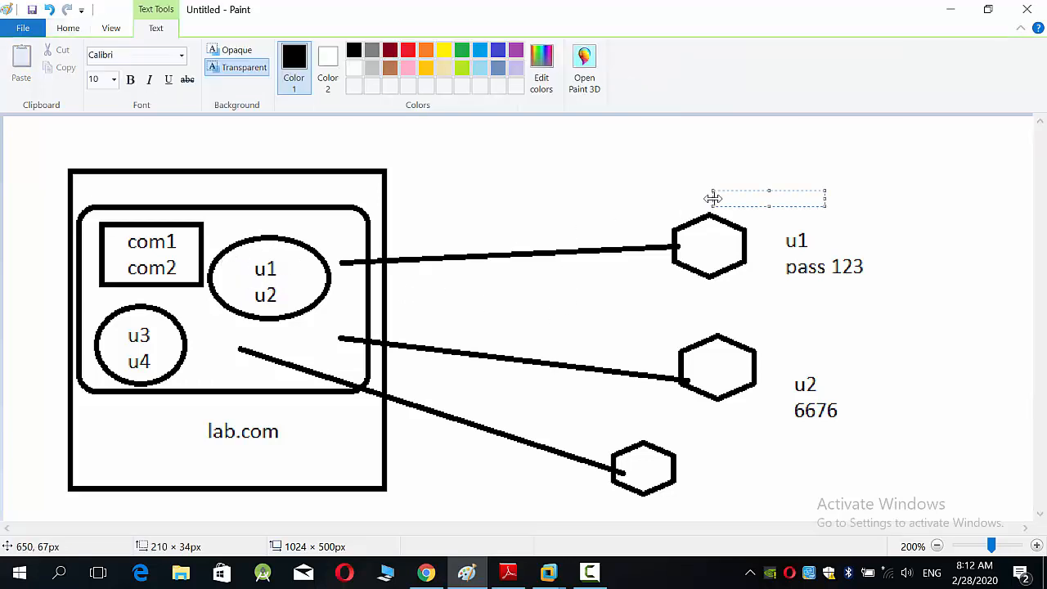
pyautogui.write('a1')
pyautogui.press('BackSpace')
pyautogui.press('BackSpace')
pyautogui.write('u1 @')
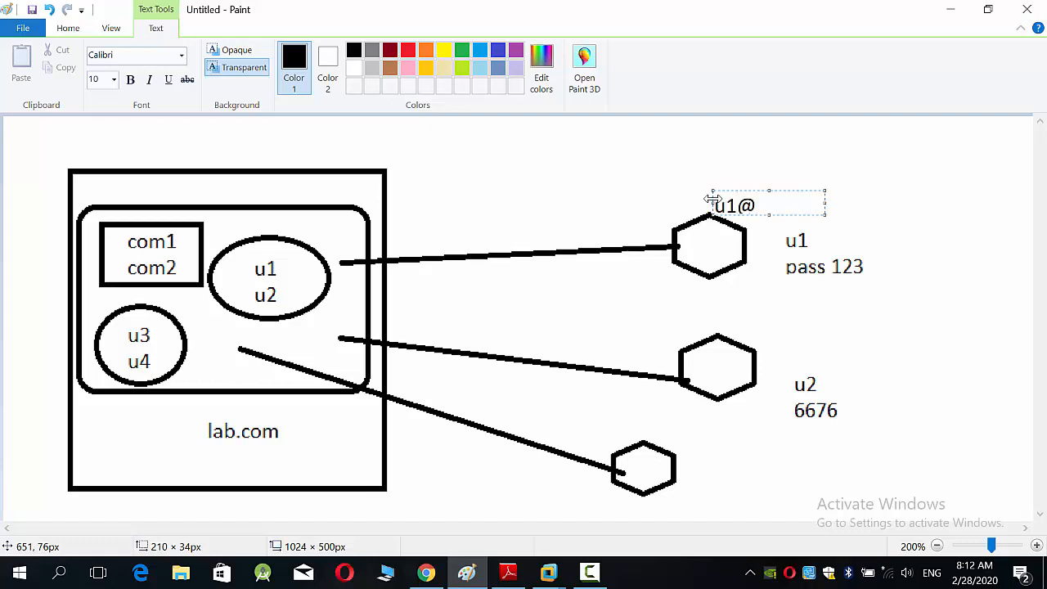
pyautogui.write('lab.com')
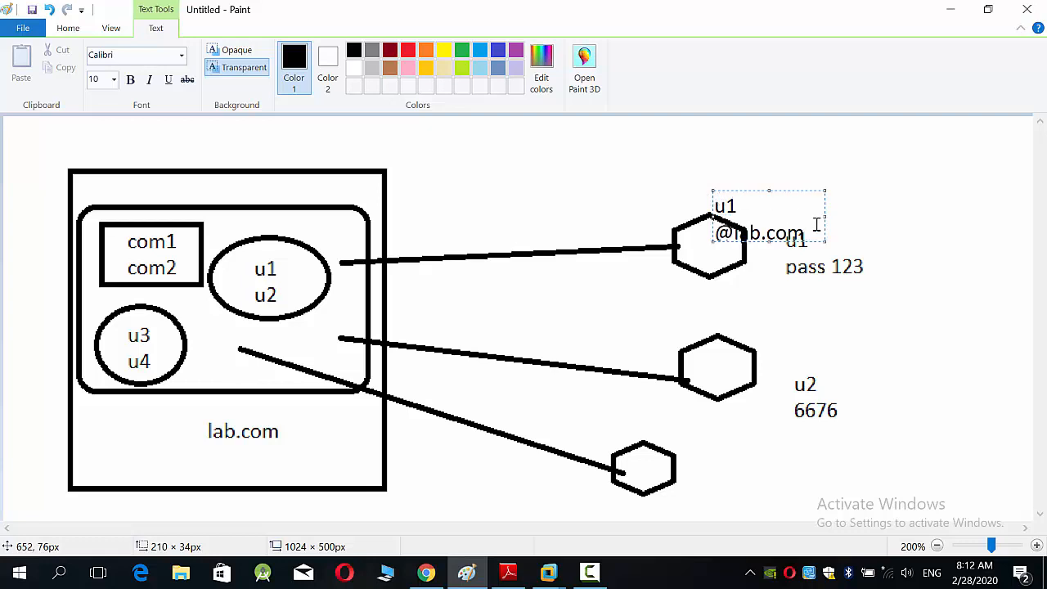
pyautogui.moveTo(822, 218); pyautogui.dragTo(867, 211)
pyautogui.click(900, 224)
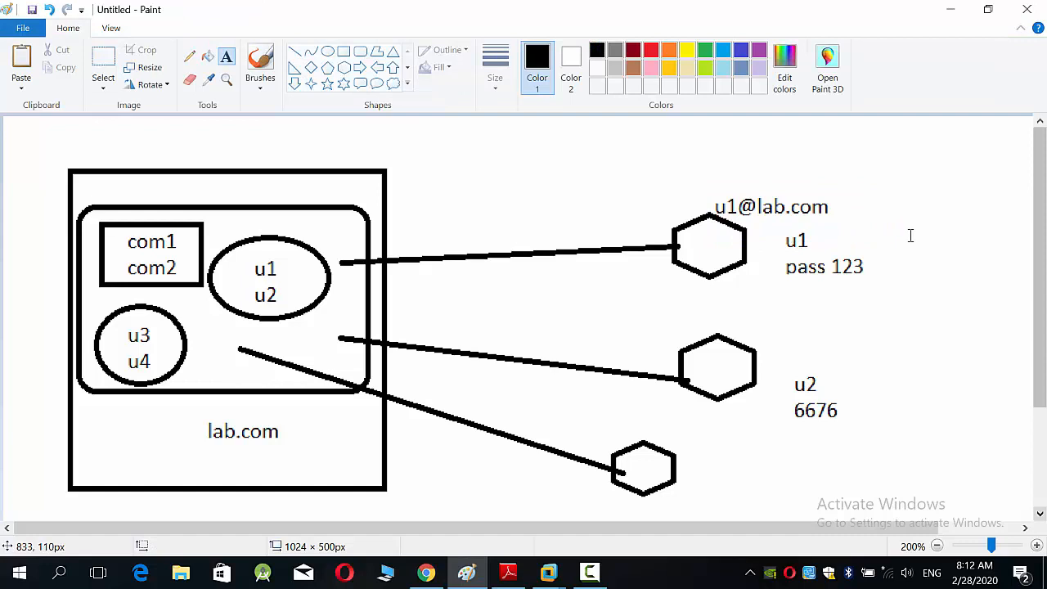
# Step: Switch to Adobe Reader and read the section on adding a domain controller and Active Directory in windows server 2019.pdf
pyautogui.scroll(-3, 910, 235)
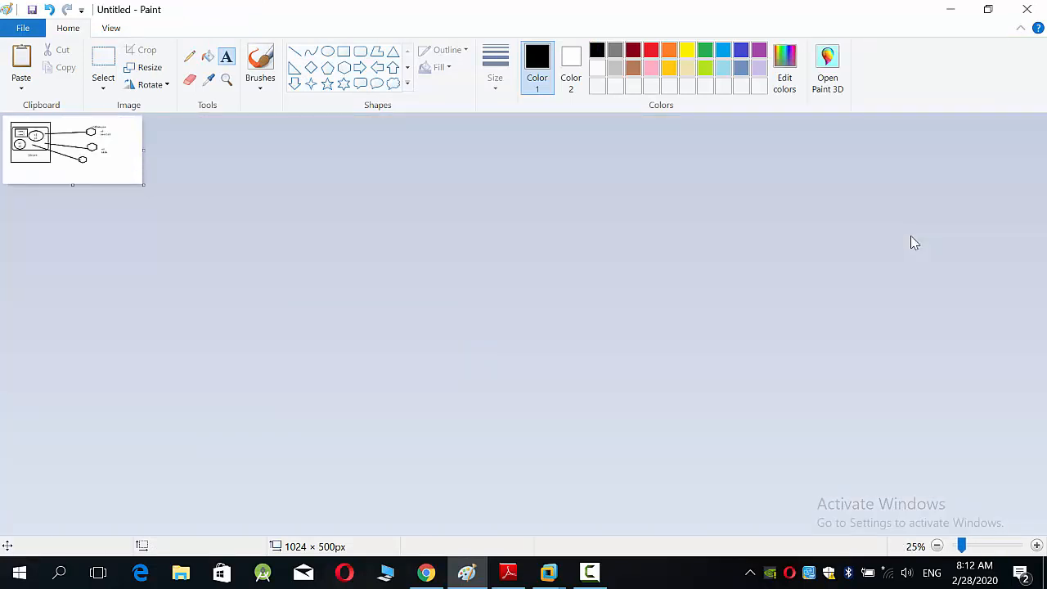
pyautogui.scroll(4, 913, 239)
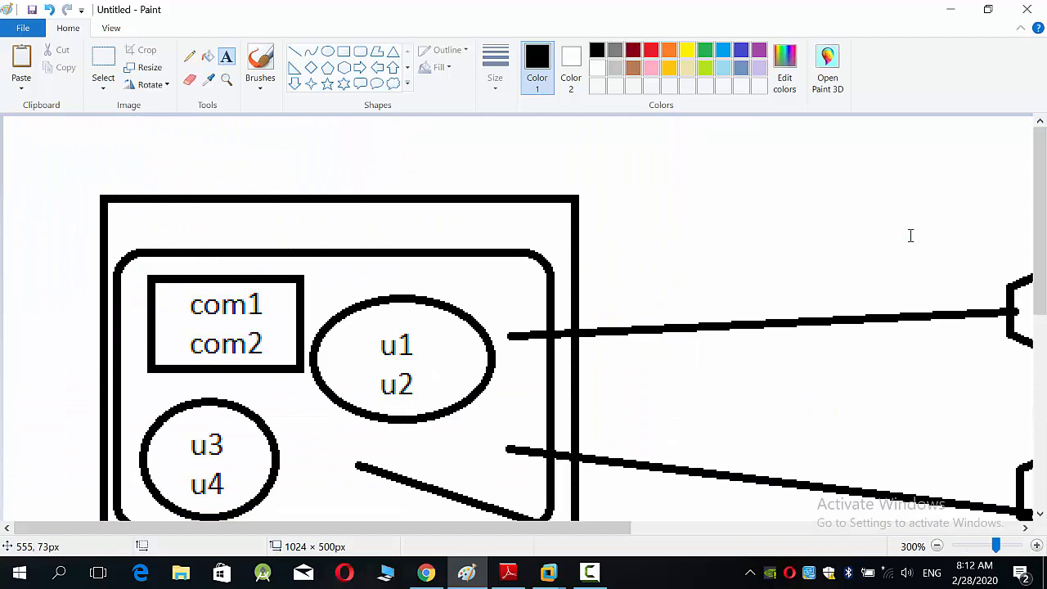
pyautogui.scroll(-1, 910, 236)
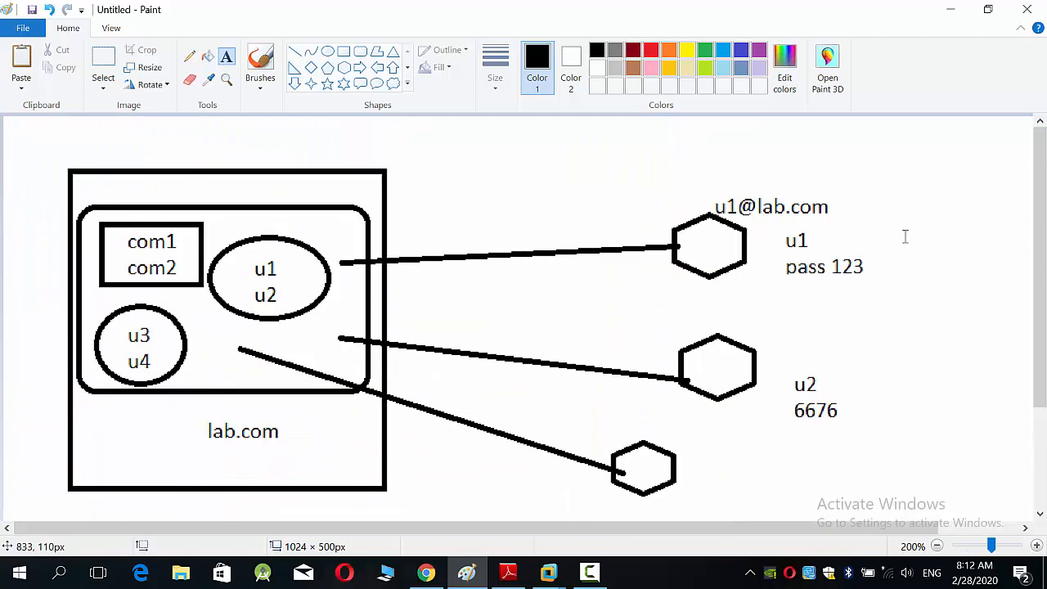
pyautogui.click(509, 572)
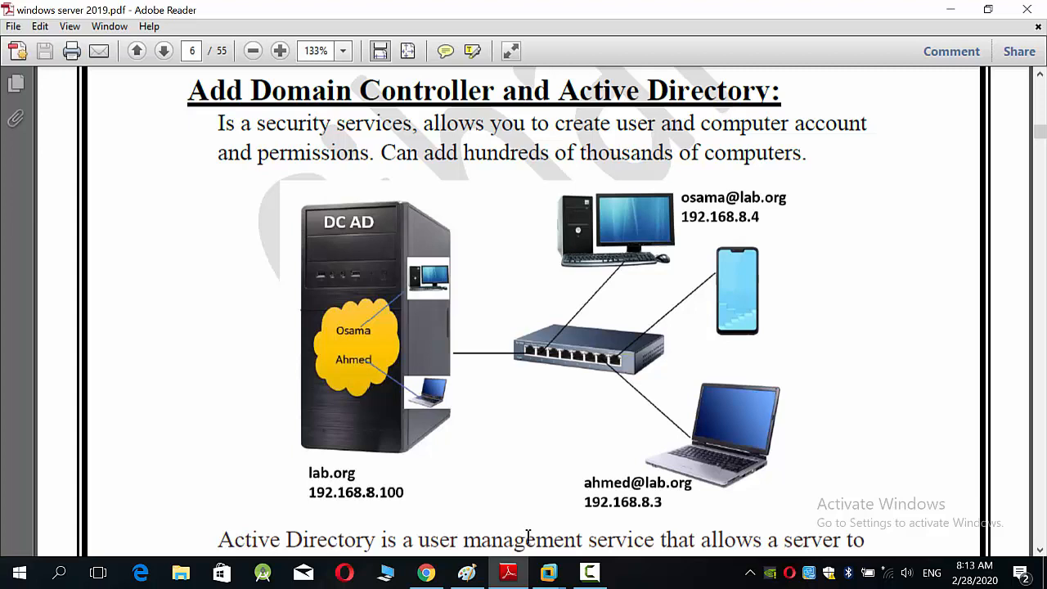
# Step: Switch to VMware Workstation and unlock the Windows Server 2019 virtual machine by entering the Administrator account password
pyautogui.click(548, 572)
pyautogui.click(496, 506)
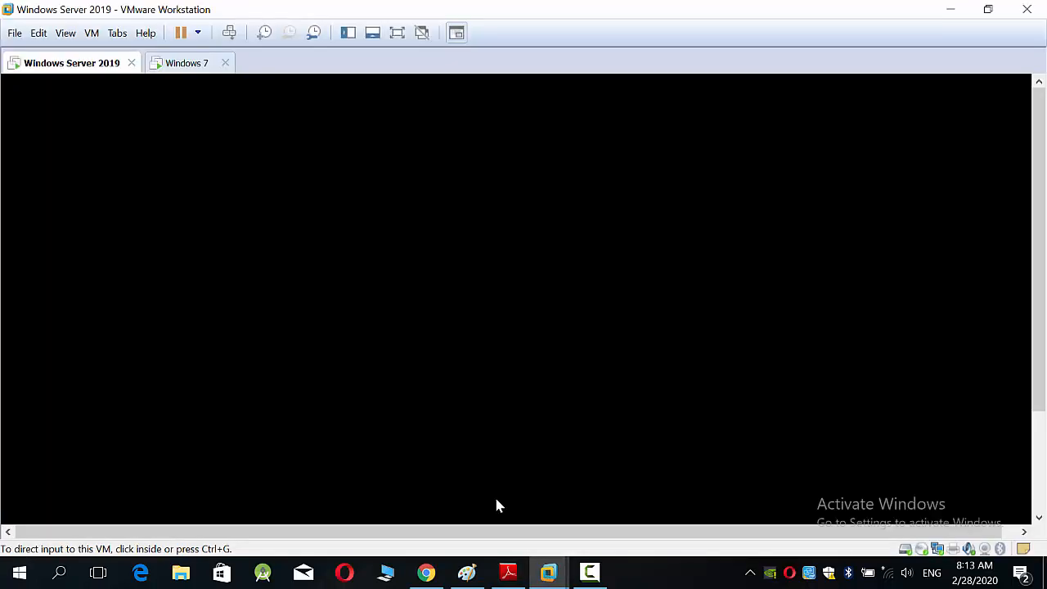
pyautogui.click(495, 502)
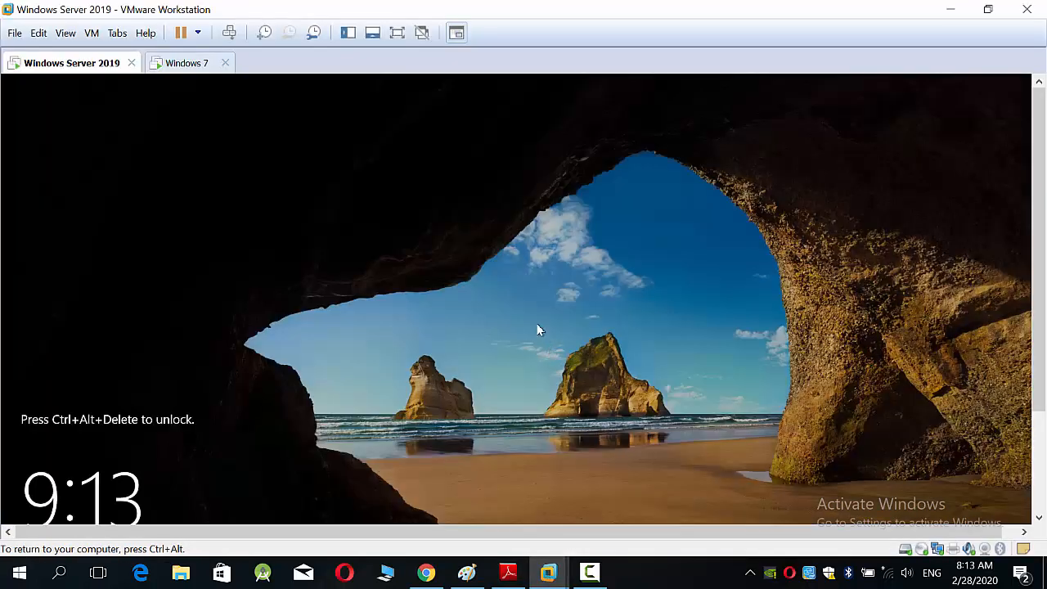
pyautogui.press('ctrl+alt+Insert')
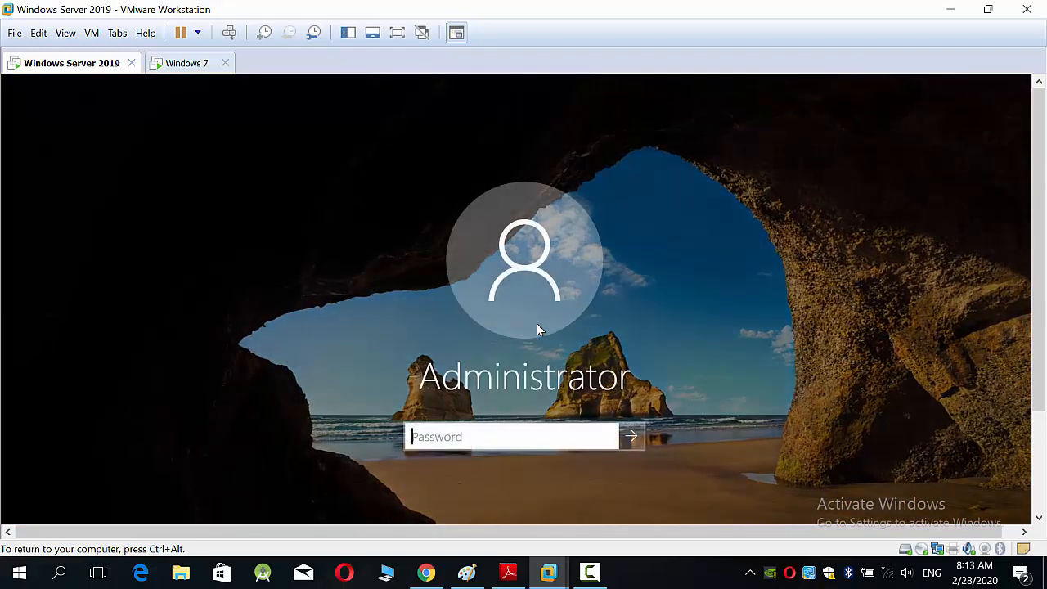
pyautogui.write('********')
pyautogui.press('BackSpace')
pyautogui.write('*****')
pyautogui.press('Return')
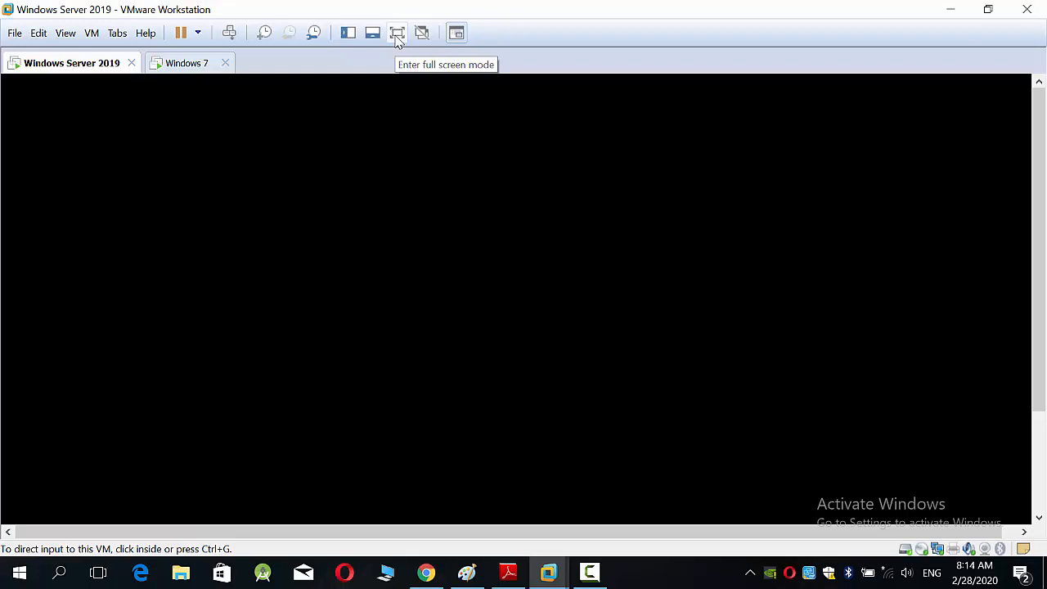
# Step: Show the Windows Server 2019 virtual machine in full screen mode and dismiss the Shutdown Event Tracker without giving a reason
pyautogui.click(396, 34)
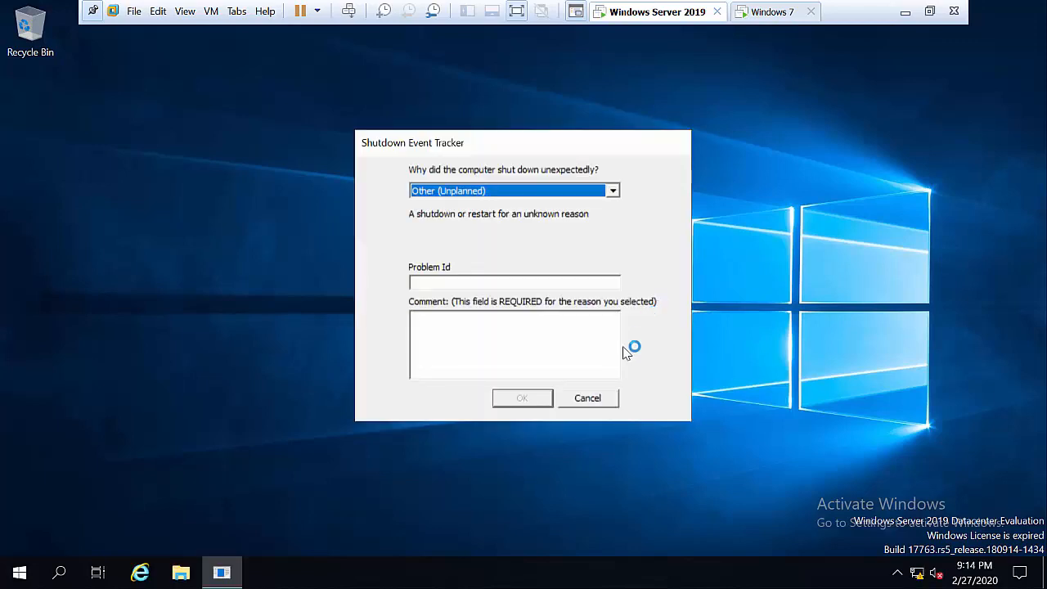
pyautogui.click(587, 398)
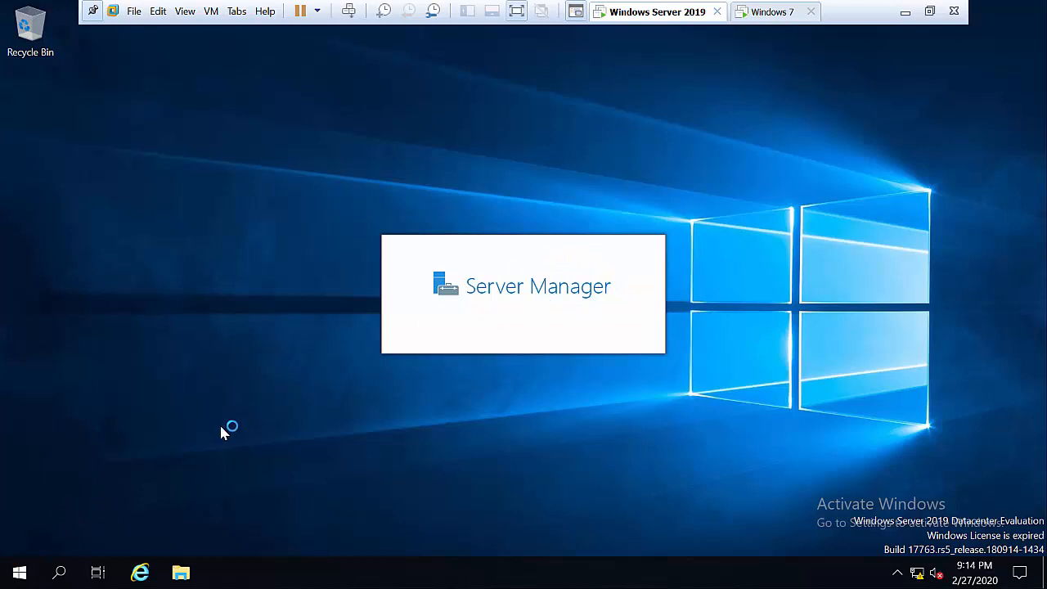
pyautogui.click(19, 573)
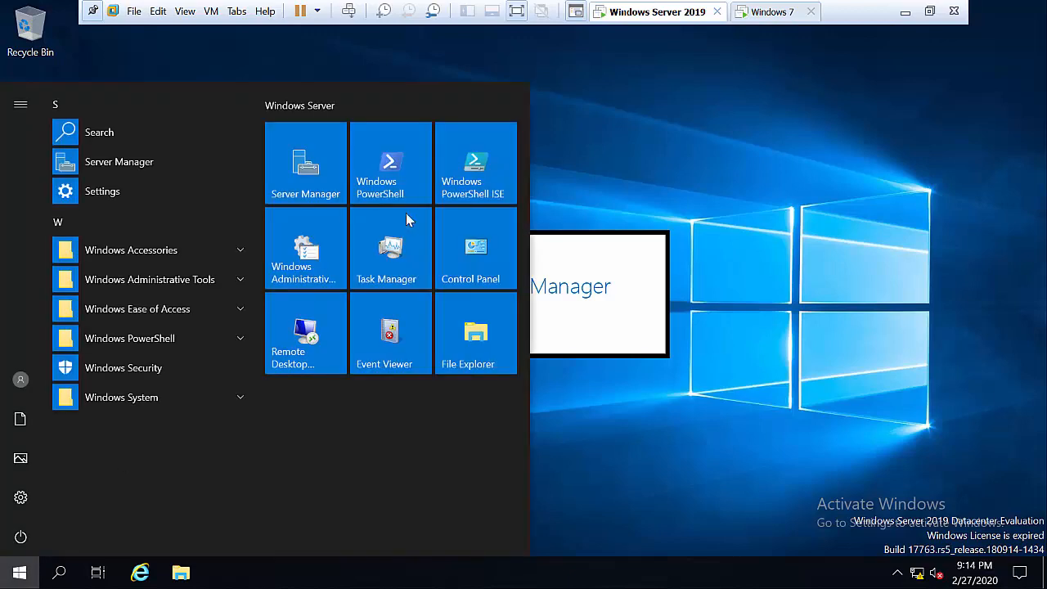
pyautogui.click(733, 421)
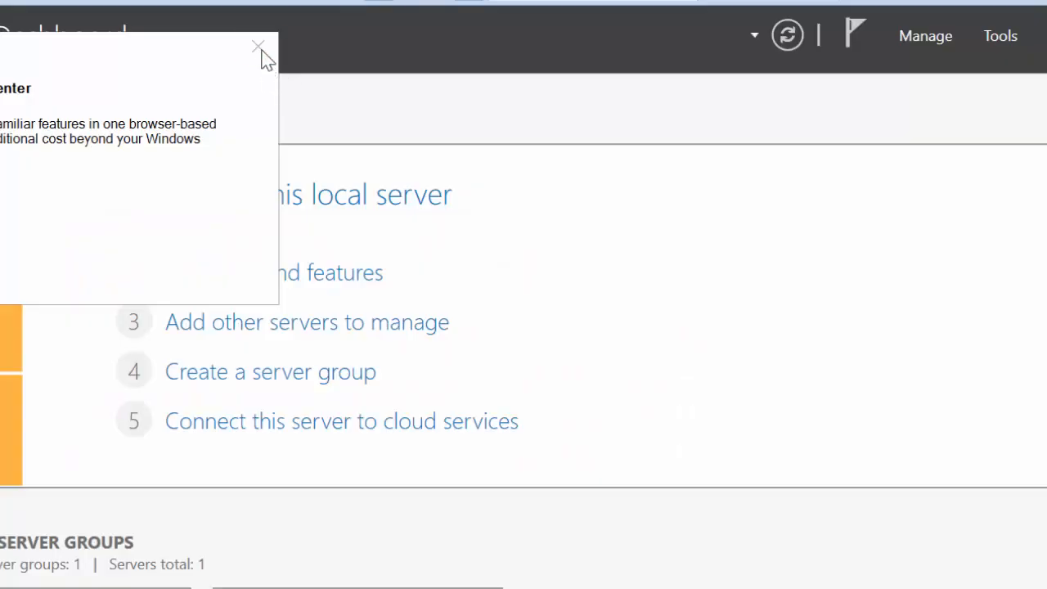
pyautogui.click(260, 47)
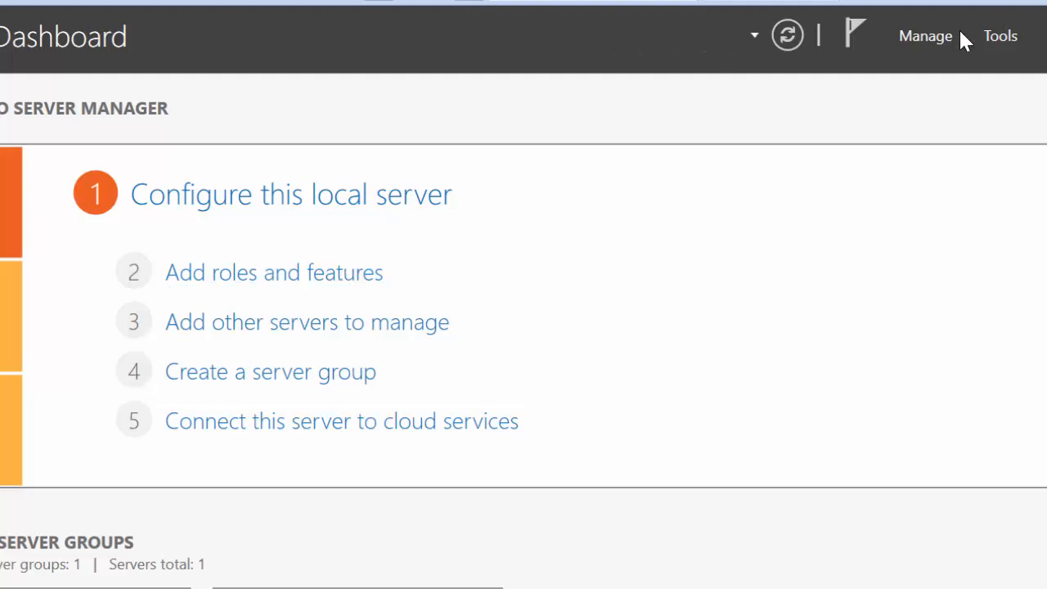
# Step: Start adding roles and features from Server Manager, keeping the role-based installation and server.lab.com as destination, up to the server roles selection
pyautogui.click(924, 40)
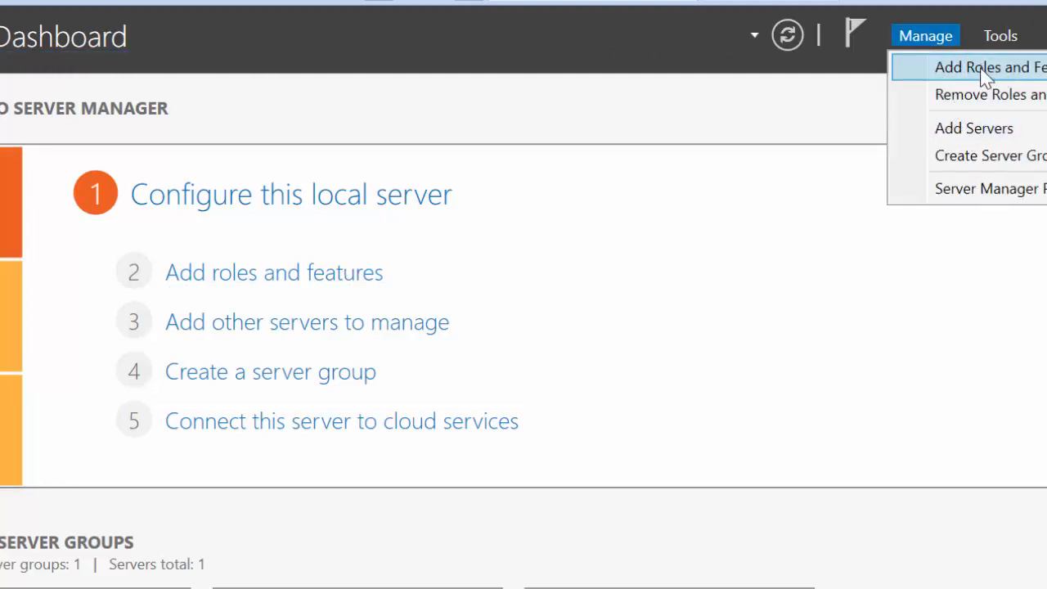
pyautogui.click(258, 290)
pyautogui.click(258, 289)
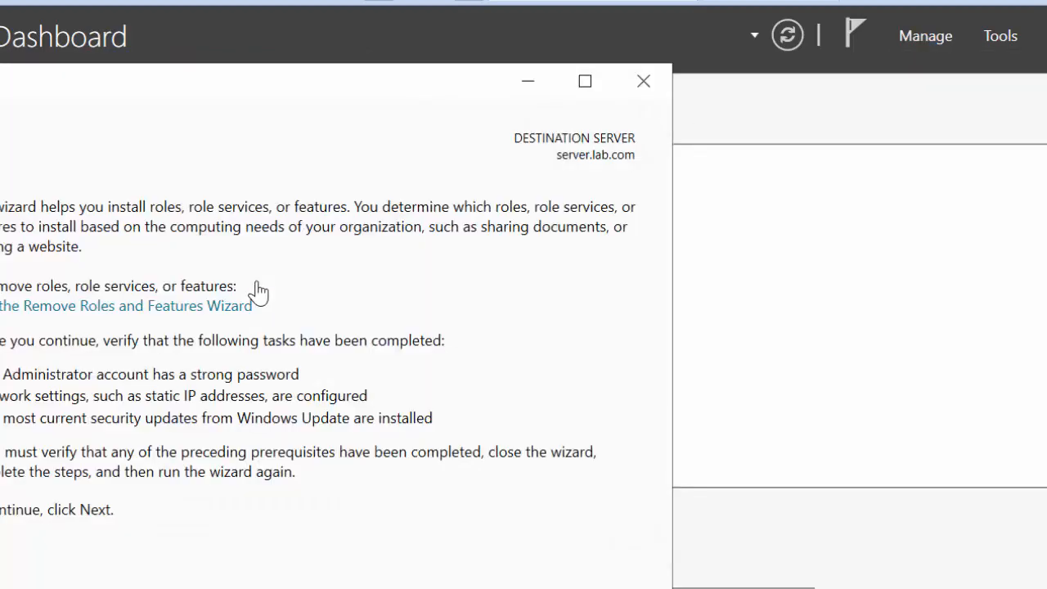
pyautogui.click(713, 552)
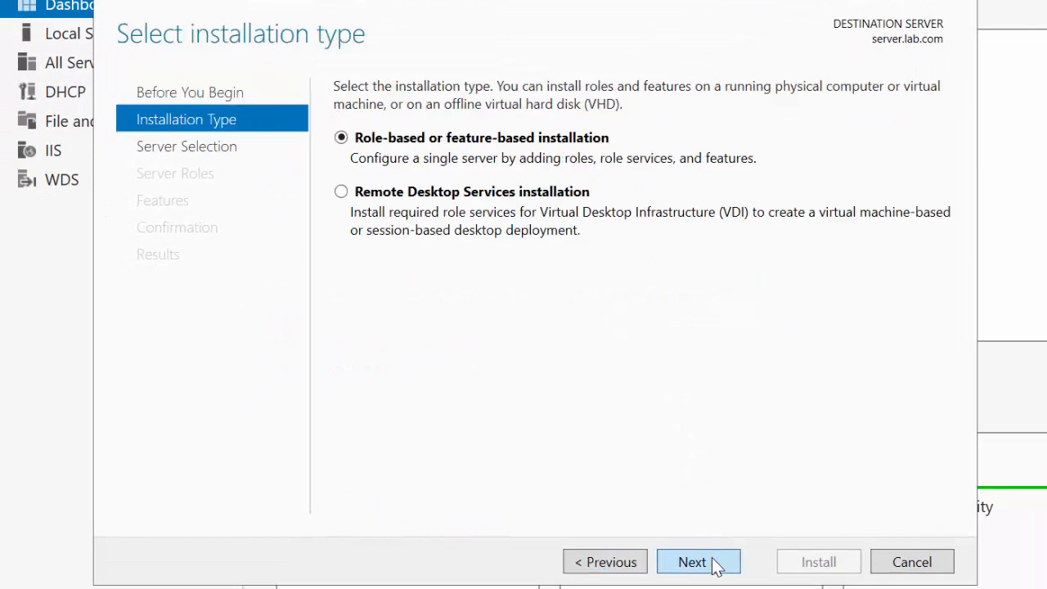
pyautogui.click(714, 563)
pyautogui.click(714, 562)
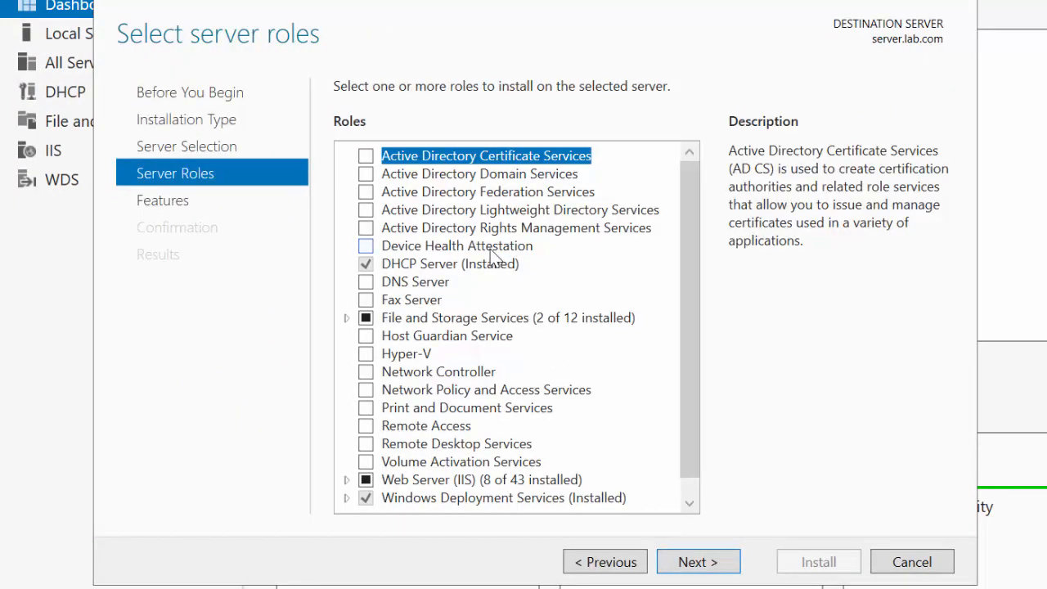
# Step: Select the Active Directory Domain Services role and add its required features, including the management tools
pyautogui.scroll(-1, 686, 270)
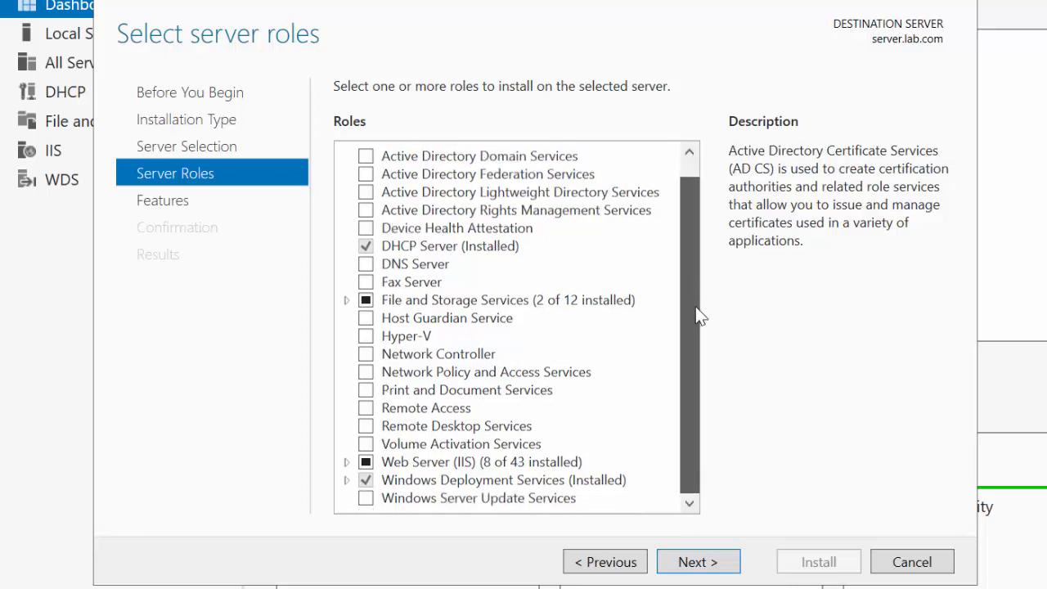
pyautogui.scroll(1, 690, 302)
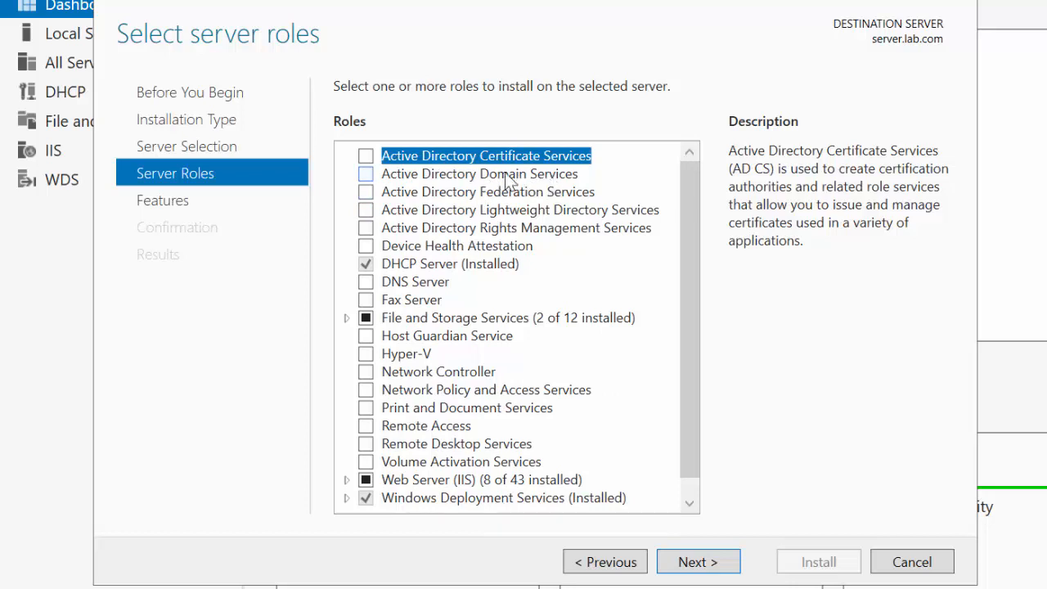
pyautogui.click(366, 177)
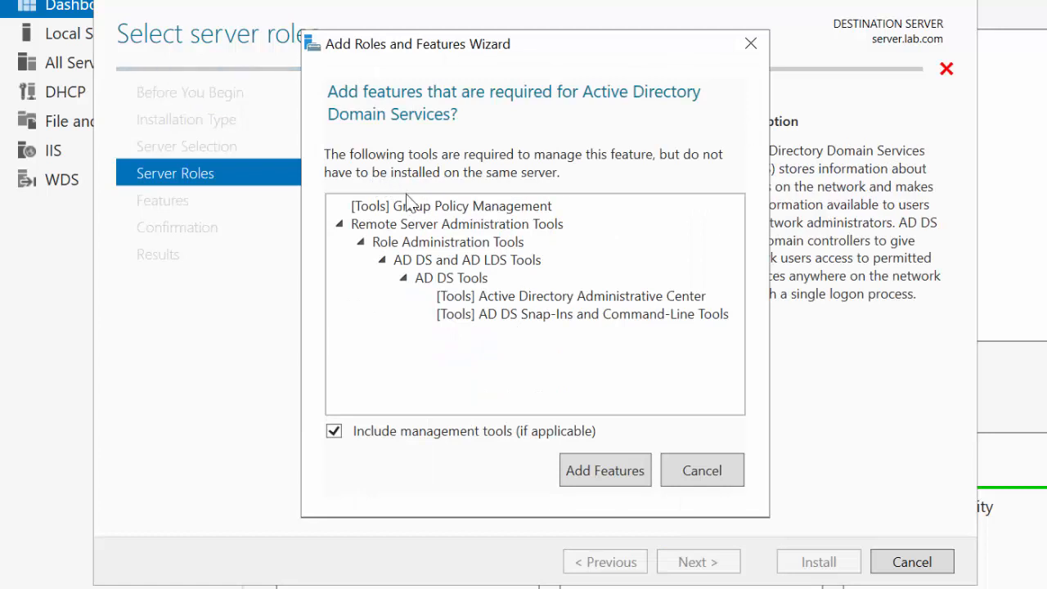
pyautogui.click(593, 471)
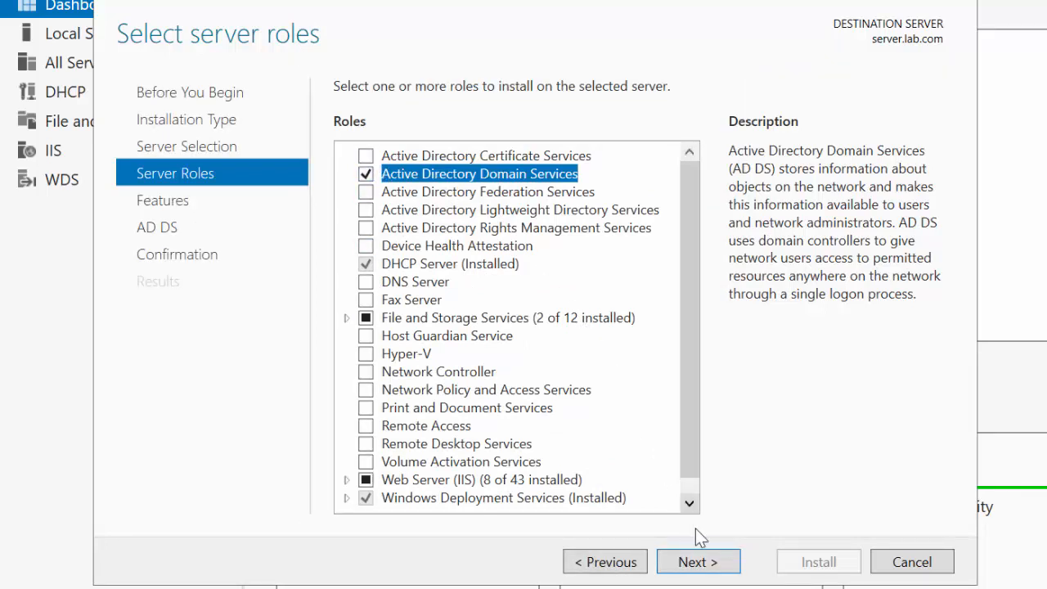
# Step: Accept the remaining default feature and AD DS settings and install the Active Directory Domain Services role
pyautogui.click(703, 562)
pyautogui.click(698, 562)
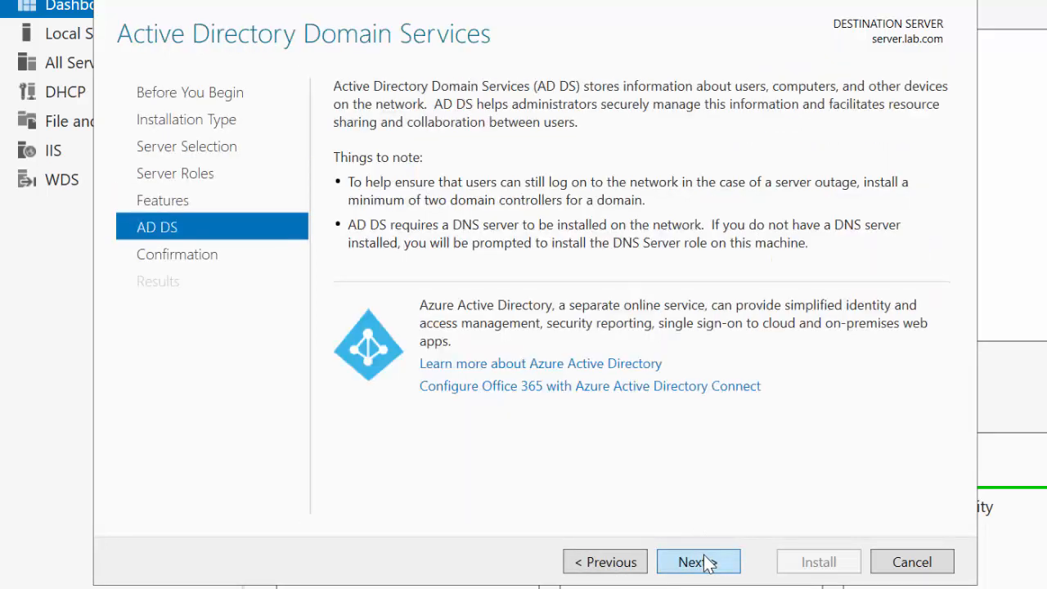
pyautogui.click(705, 563)
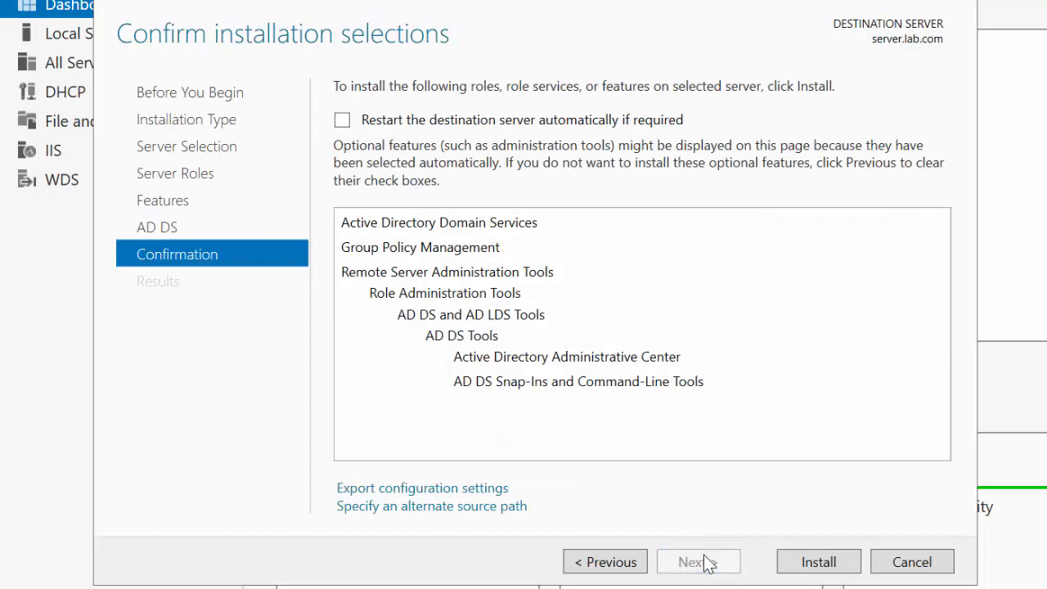
pyautogui.click(819, 561)
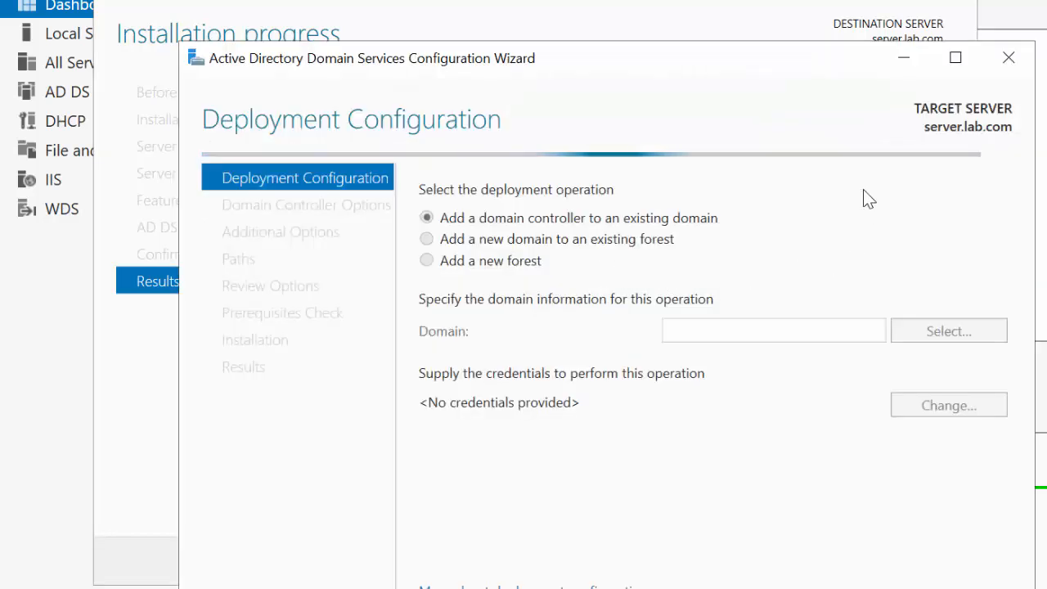
# Step: Set the deployment operation in the Active Directory Domain Services Configuration Wizard to Add a new forest
pyautogui.moveTo(782, 59); pyautogui.dragTo(799, 0)
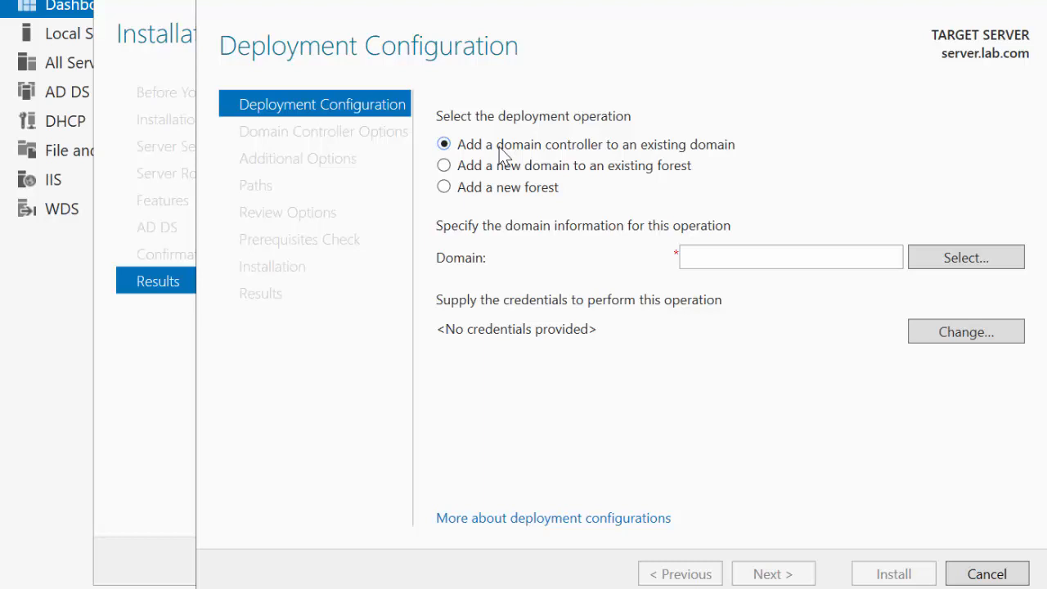
pyautogui.click(463, 168)
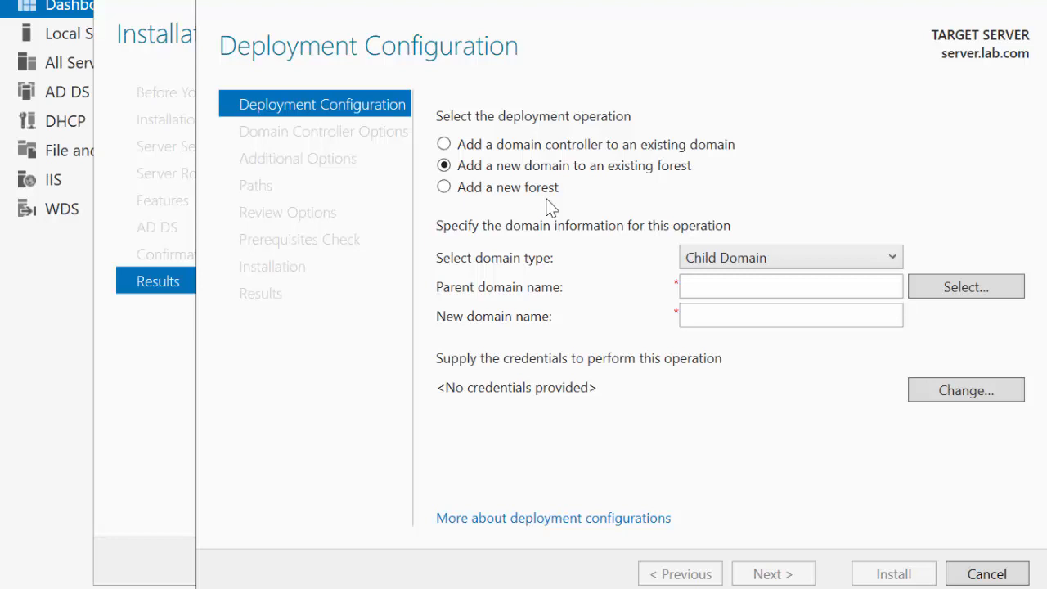
pyautogui.click(446, 186)
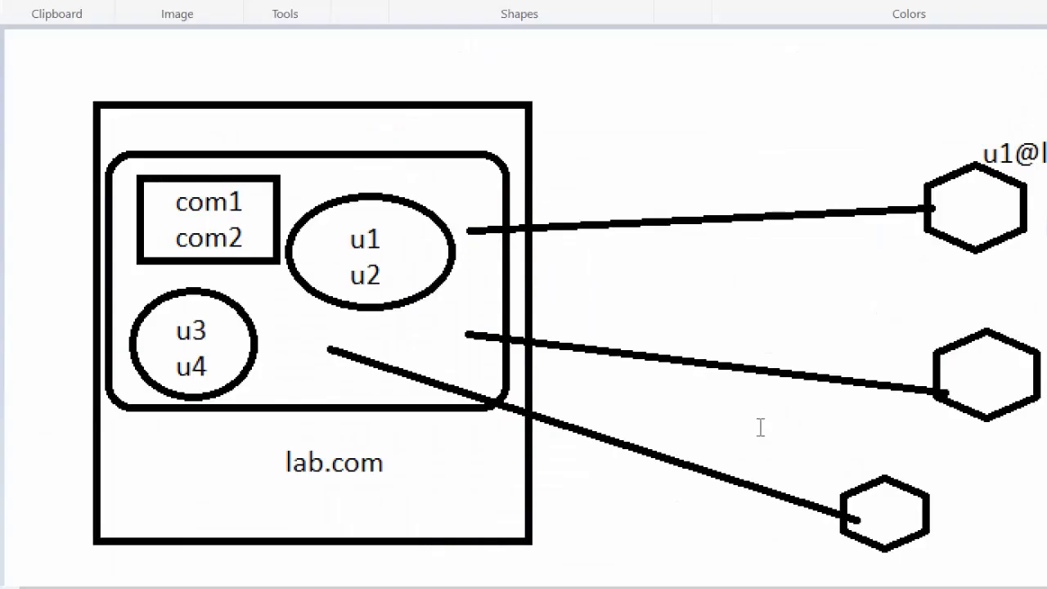
# Step: Switch to Paint and undo the entire domain diagram until the canvas is blank
pyautogui.hotkey('ctrl', 'z')
pyautogui.hotkey('ctrl', 'z')
pyautogui.hotkey('ctrl', 'z')
pyautogui.hotkey('ctrl', 'z')
pyautogui.hotkey('ctrl', 'z')
pyautogui.hotkey('ctrl', 'z')
pyautogui.hotkey('ctrl', 'z')
pyautogui.hotkey('ctrl', 'z')
pyautogui.hotkey('ctrl', 'z')
pyautogui.hotkey('ctrl', 'z')
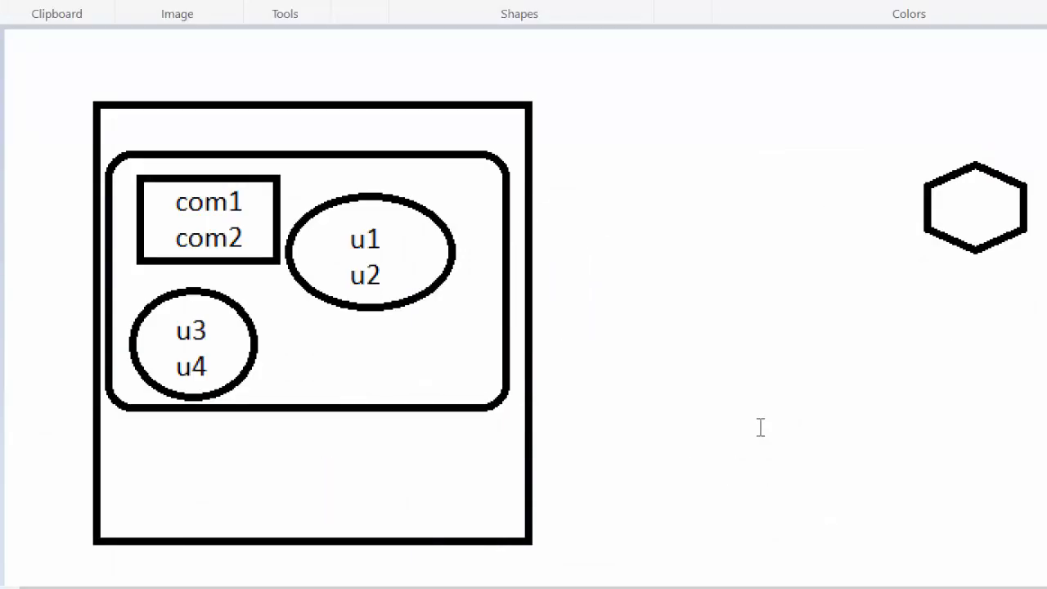
pyautogui.hotkey('ctrl', 'z')
pyautogui.hotkey('ctrl', 'z')
pyautogui.hotkey('ctrl', 'z')
pyautogui.hotkey('ctrl', 'z')
pyautogui.hotkey('ctrl', 'z')
pyautogui.hotkey('ctrl', 'z')
pyautogui.hotkey('ctrl', 'z')
pyautogui.hotkey('ctrl', 'z')
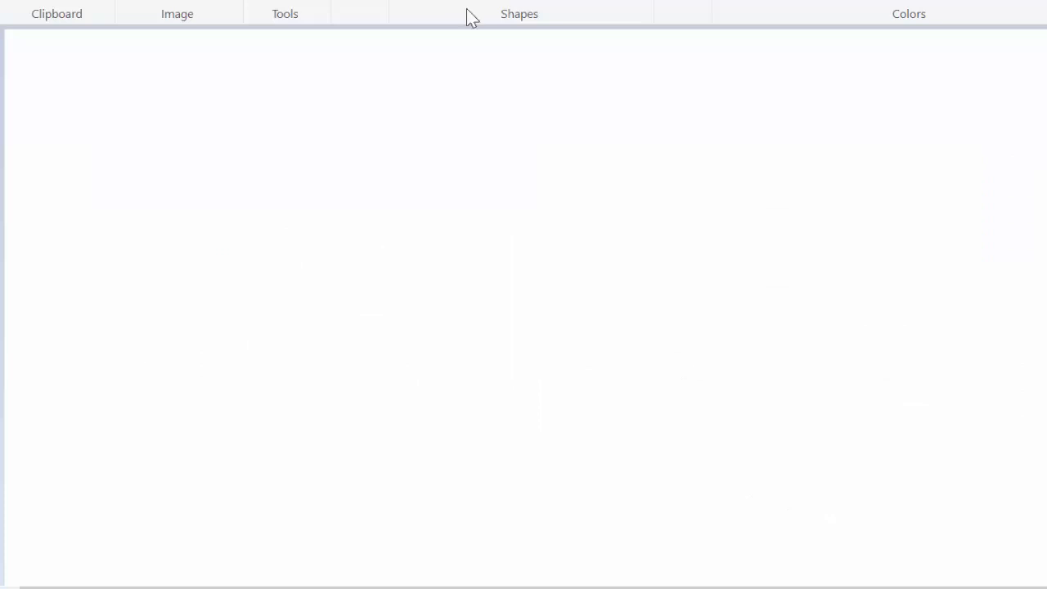
# Step: Draw a diamond labelled lab.com and connect it by a thick line to a right triangle below it labelled a.lab.com
pyautogui.moveTo(630, 83); pyautogui.dragTo(459, 183)
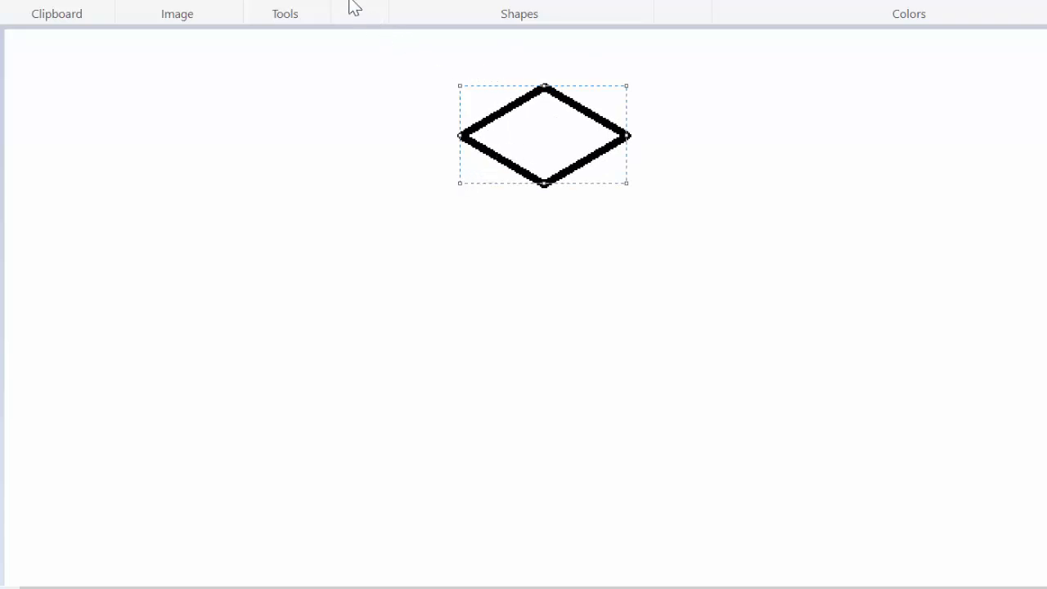
pyautogui.click(309, 0)
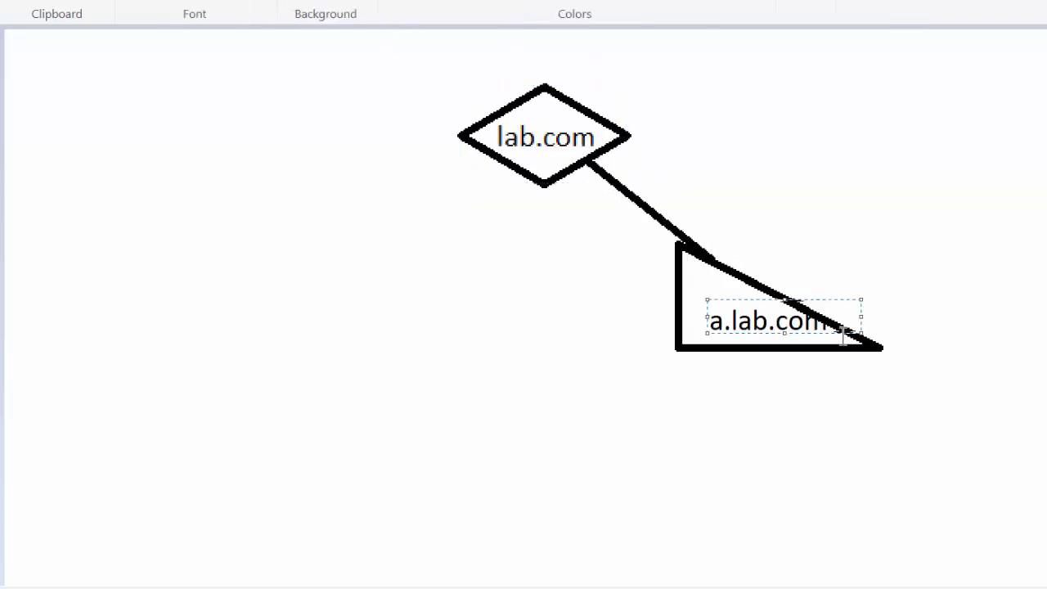
pyautogui.moveTo(842, 332); pyautogui.dragTo(824, 331)
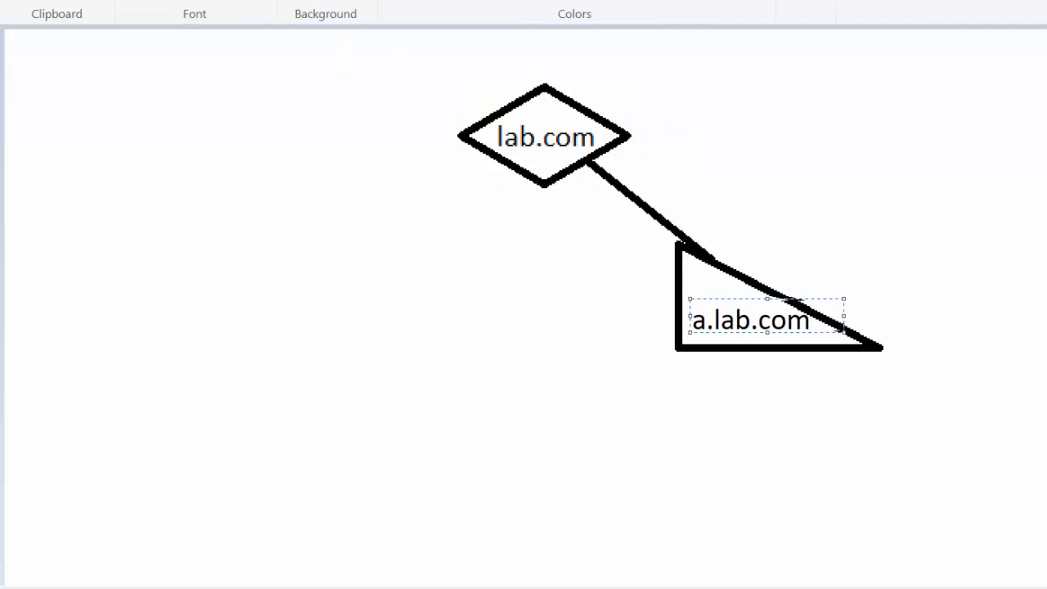
pyautogui.click(78, 0)
# Step: Draw a thick line sloping down from the a.lab.com triangle's base and sketch a thin pencil branch off it
pyautogui.click(403, 0)
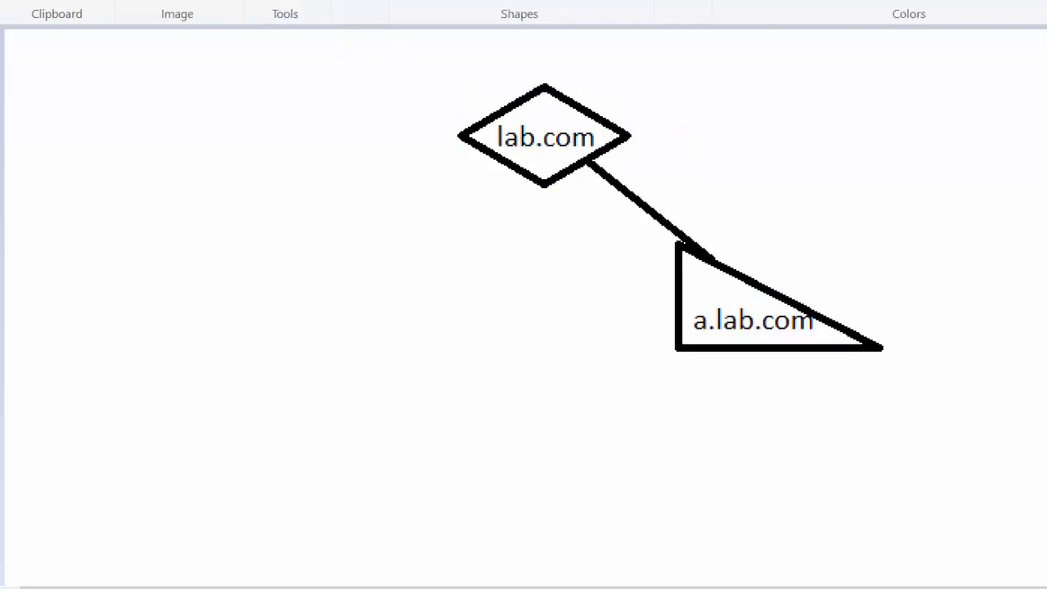
pyautogui.moveTo(826, 350); pyautogui.dragTo(975, 442)
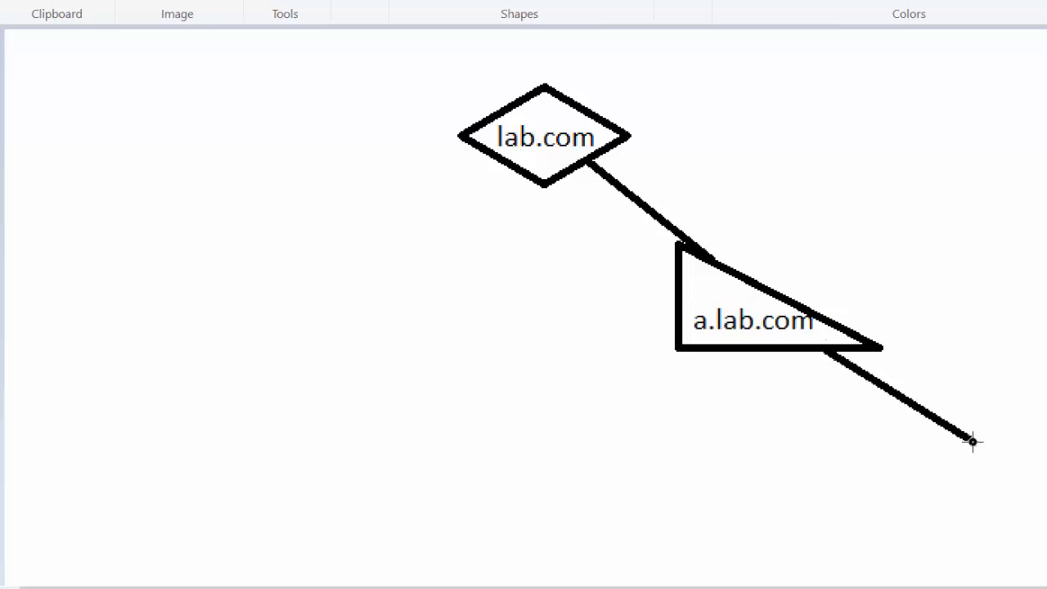
pyautogui.moveTo(872, 390); pyautogui.dragTo(905, 371)
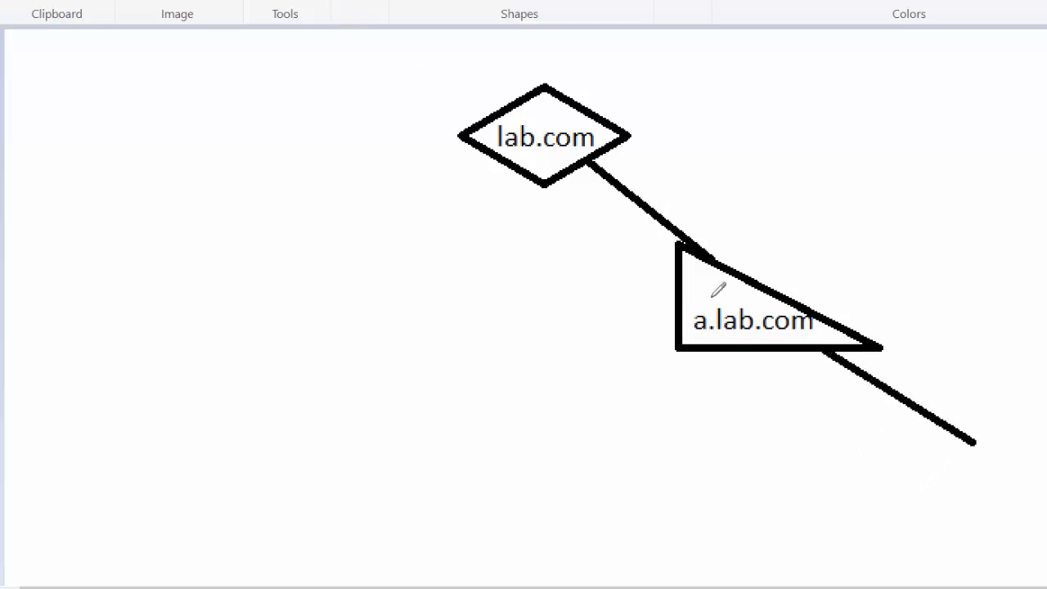
pyautogui.moveTo(870, 381); pyautogui.dragTo(779, 487)
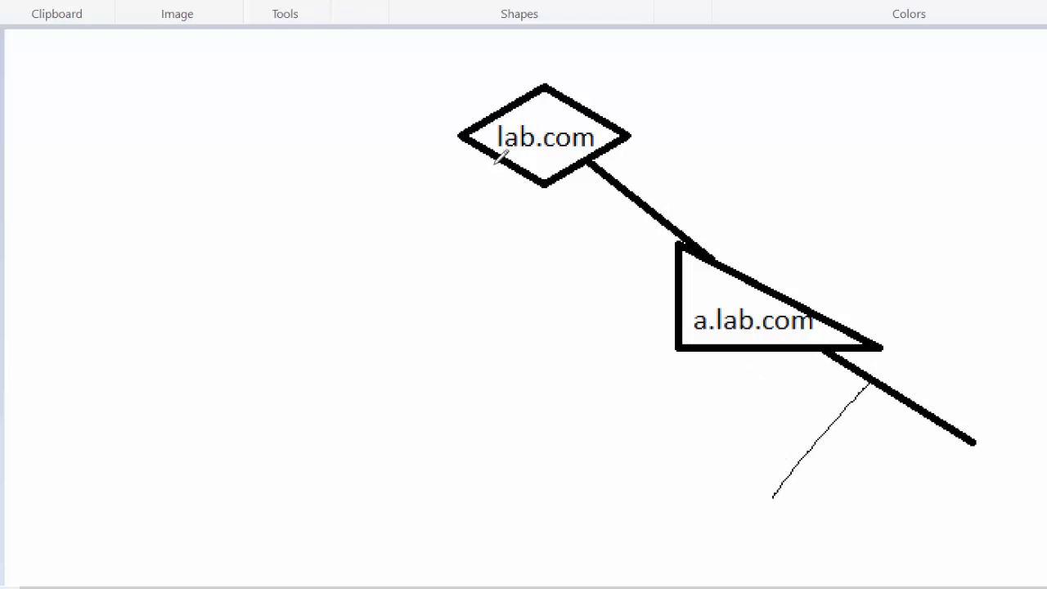
# Step: Sketch a freehand pencil line down from the lab.com diamond's lower-left edge and split it into two child branches
pyautogui.moveTo(496, 160)
pyautogui.mouseDown()
pyautogui.moveTo(422, 281)
pyautogui.moveTo(395, 296)
pyautogui.mouseUp()
pyautogui.moveTo(430, 261)
pyautogui.mouseDown()
pyautogui.moveTo(562, 402)
pyautogui.moveTo(587, 445)
pyautogui.mouseUp()
pyautogui.moveTo(426, 276); pyautogui.dragTo(235, 344)
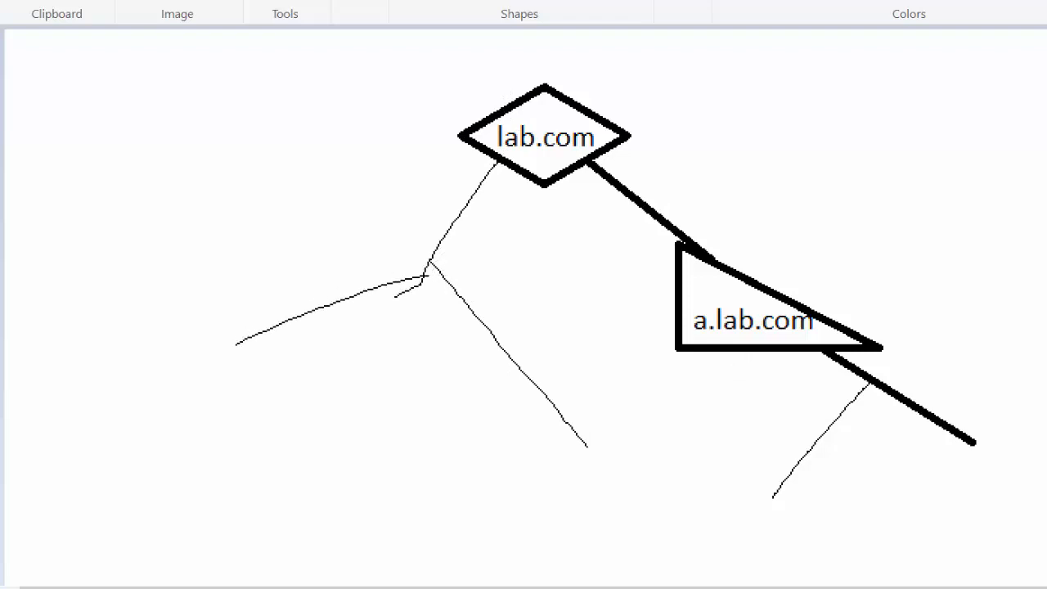
# Step: Sketch a separate freehand domain tree beside the lab.com diagram, with two main branches that each extend into a further branch
pyautogui.moveTo(1046, 80)
pyautogui.mouseDown()
pyautogui.moveTo(942, 104)
pyautogui.moveTo(999, 134)
pyautogui.mouseUp()
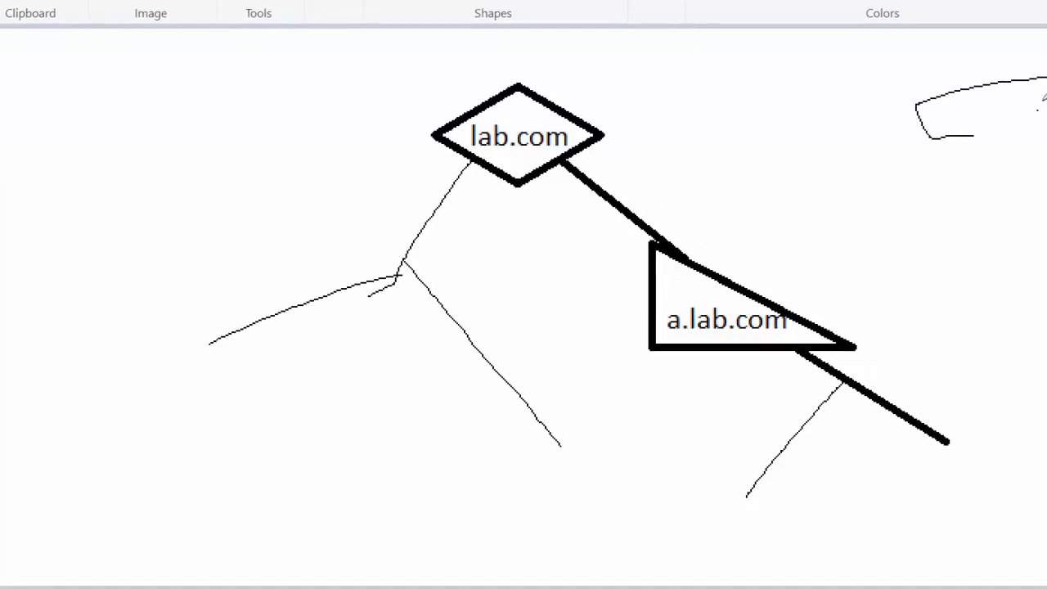
pyautogui.moveTo(1042, 101); pyautogui.dragTo(1046, 84)
pyautogui.moveTo(864, 108); pyautogui.dragTo(952, 187)
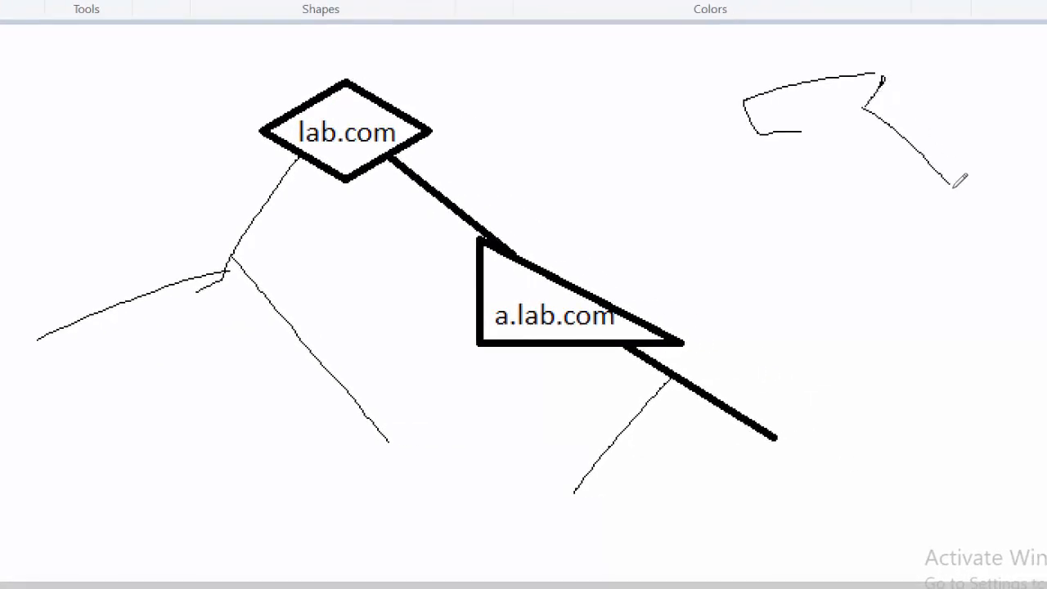
pyautogui.moveTo(836, 117); pyautogui.dragTo(762, 226)
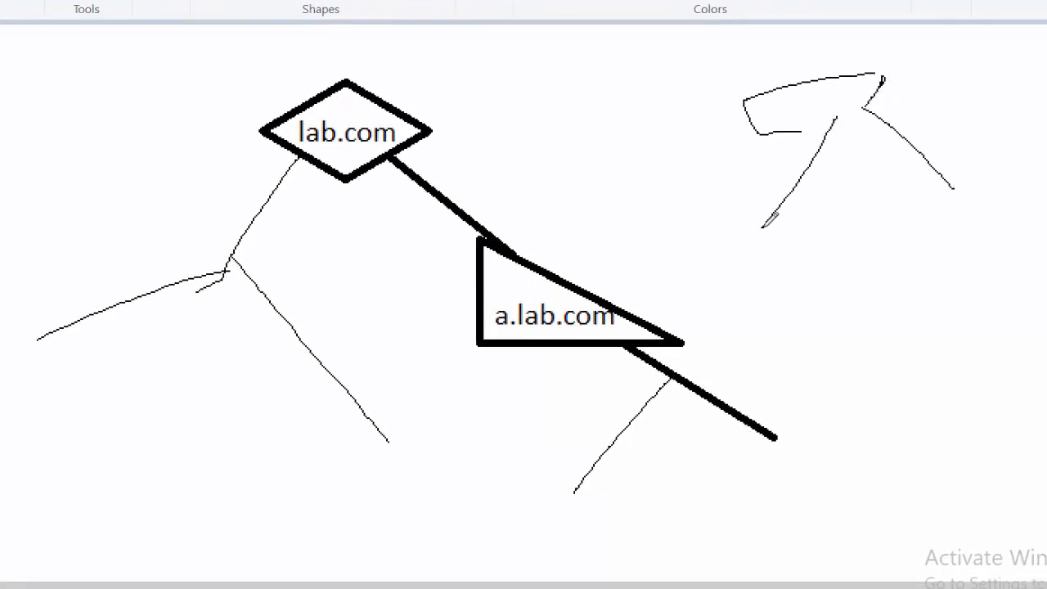
pyautogui.moveTo(793, 192); pyautogui.dragTo(897, 262)
pyautogui.moveTo(948, 185); pyautogui.dragTo(999, 354)
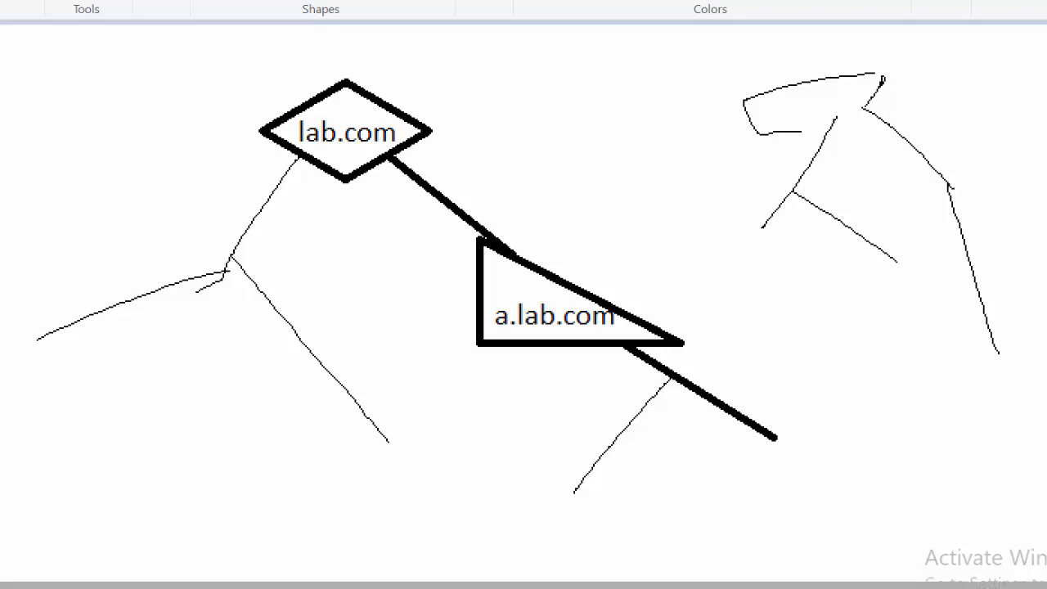
# Step: Switch to the Active Directory Domain Services Configuration Wizard and set the new forest's root domain name to lab.com
pyautogui.moveTo(556, 587)
pyautogui.click(523, 544)
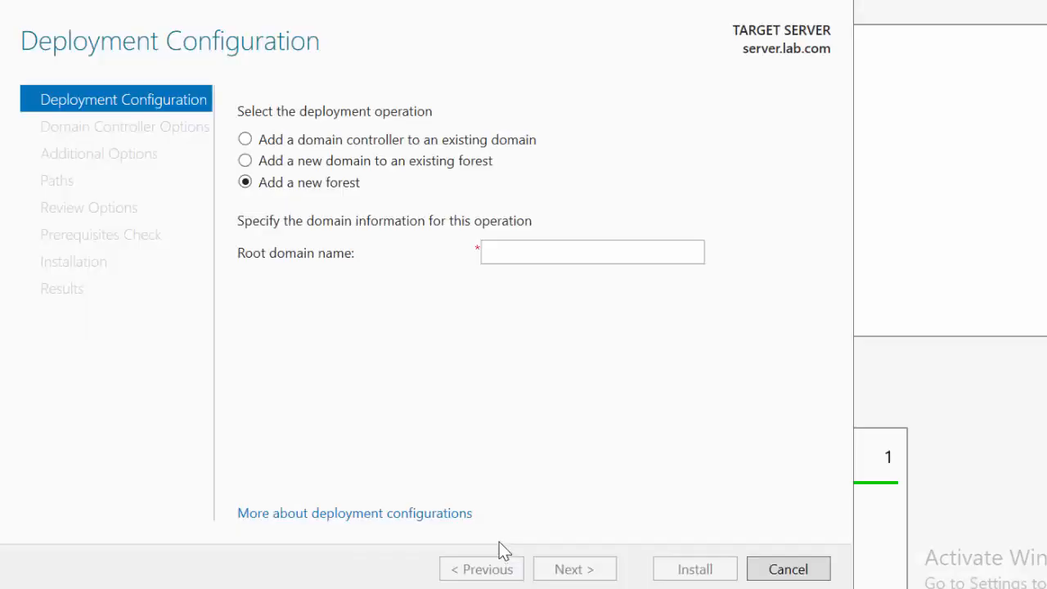
pyautogui.click(534, 257)
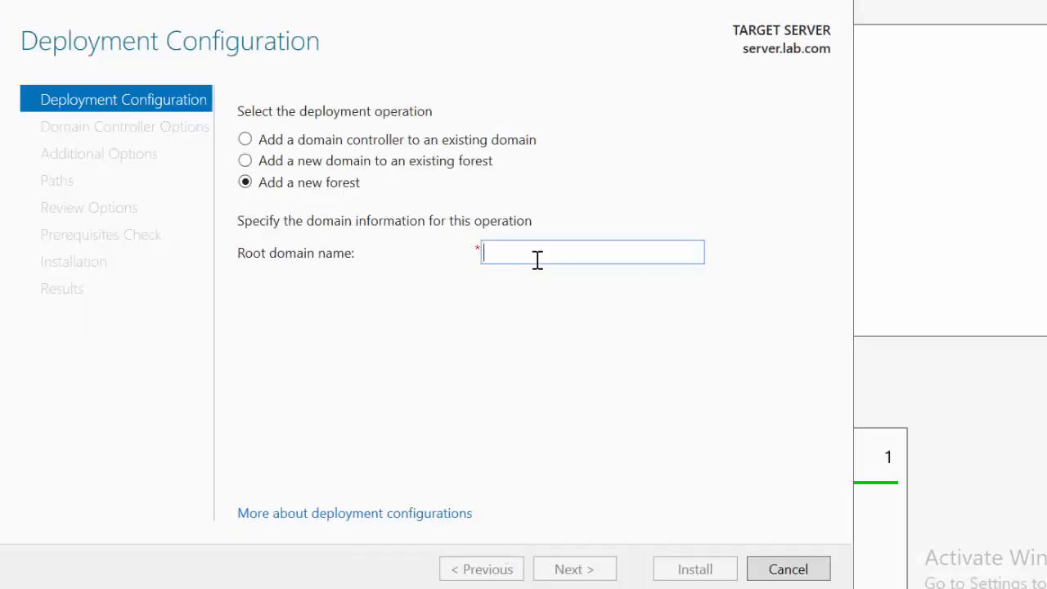
pyautogui.write('la')
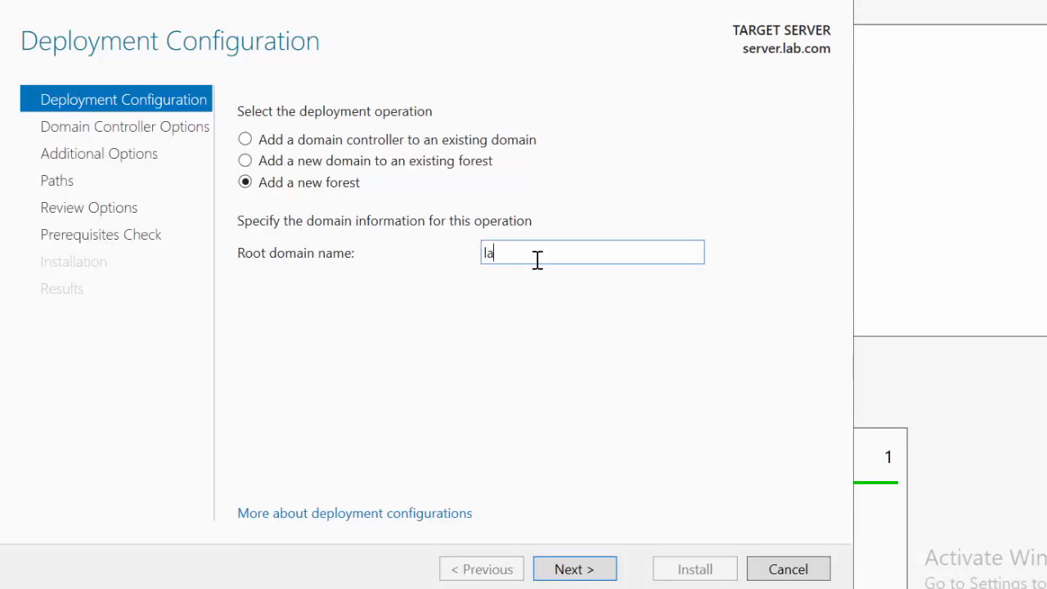
pyautogui.write('b.com')
pyautogui.click(561, 570)
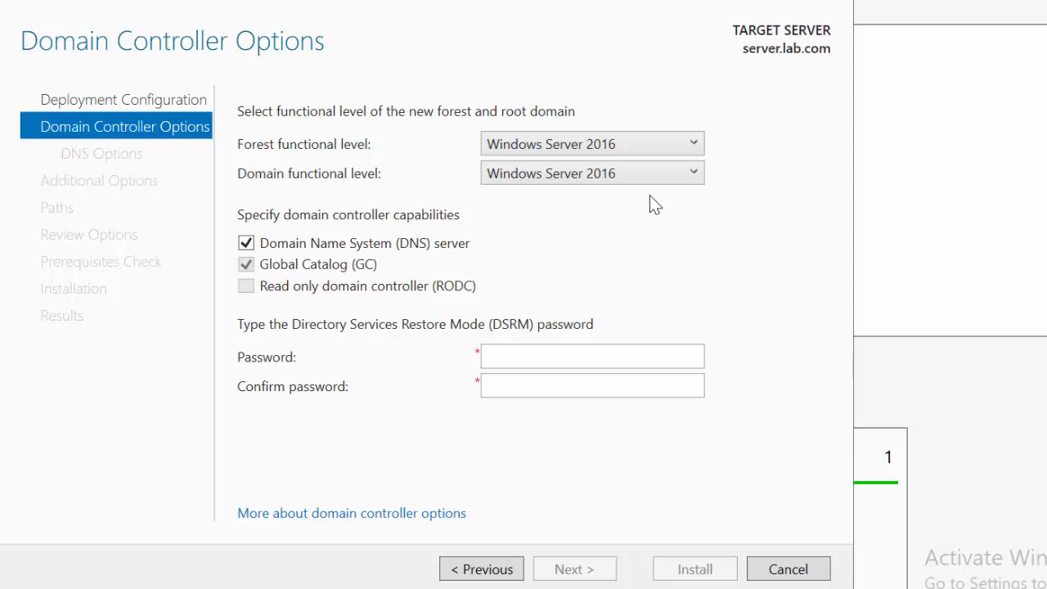
# Step: Set both the forest functional level and the domain functional level to Windows Server 2008
pyautogui.click(641, 143)
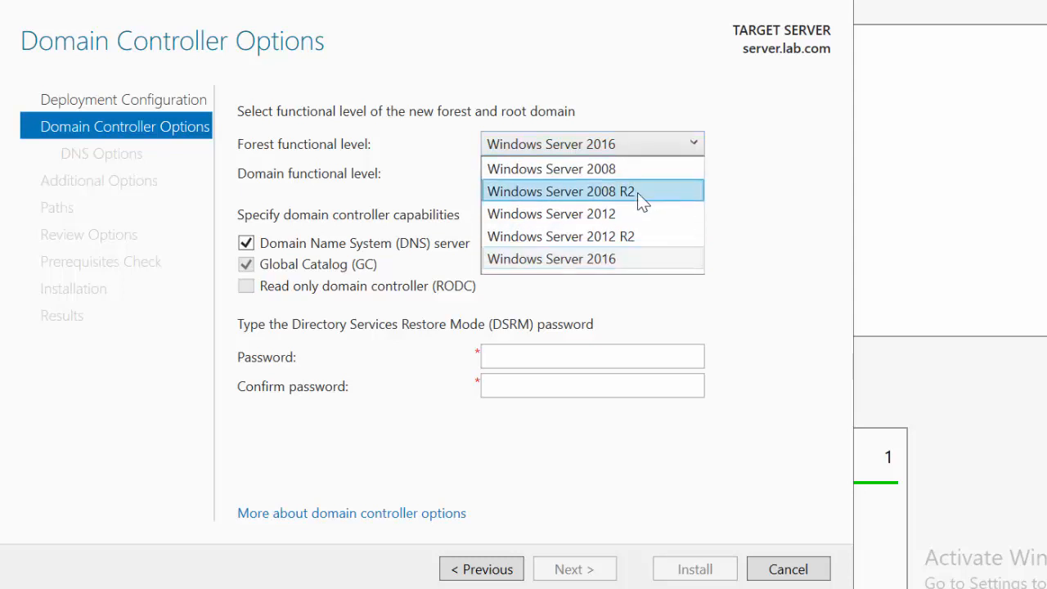
pyautogui.click(589, 168)
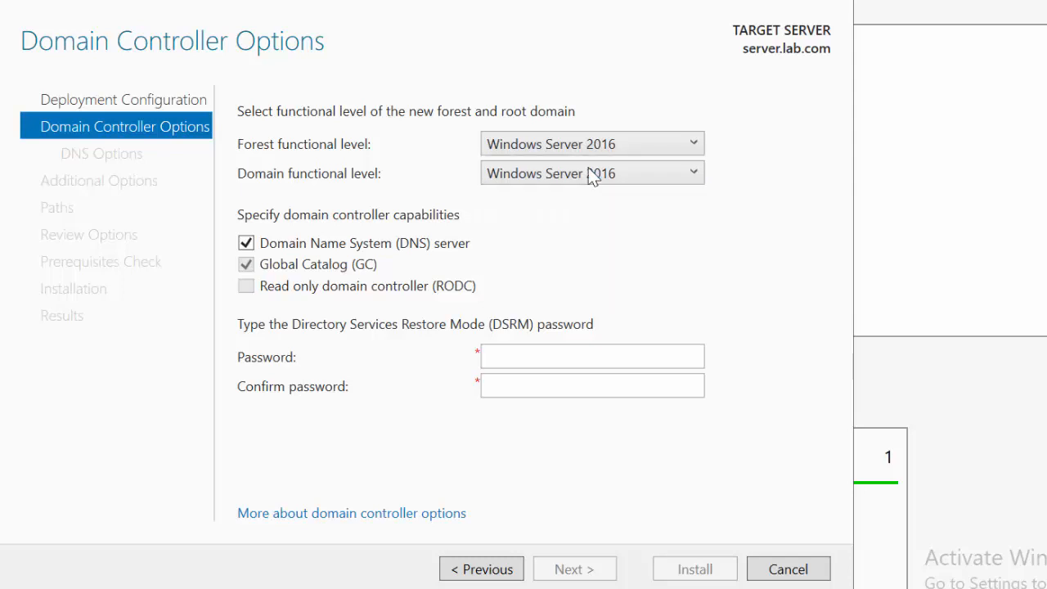
pyautogui.click(659, 177)
pyautogui.click(615, 200)
# Step: Enter and confirm the Directory Services Restore Mode (DSRM) password and accept the domain controller options
pyautogui.click(552, 355)
pyautogui.write('Pa')
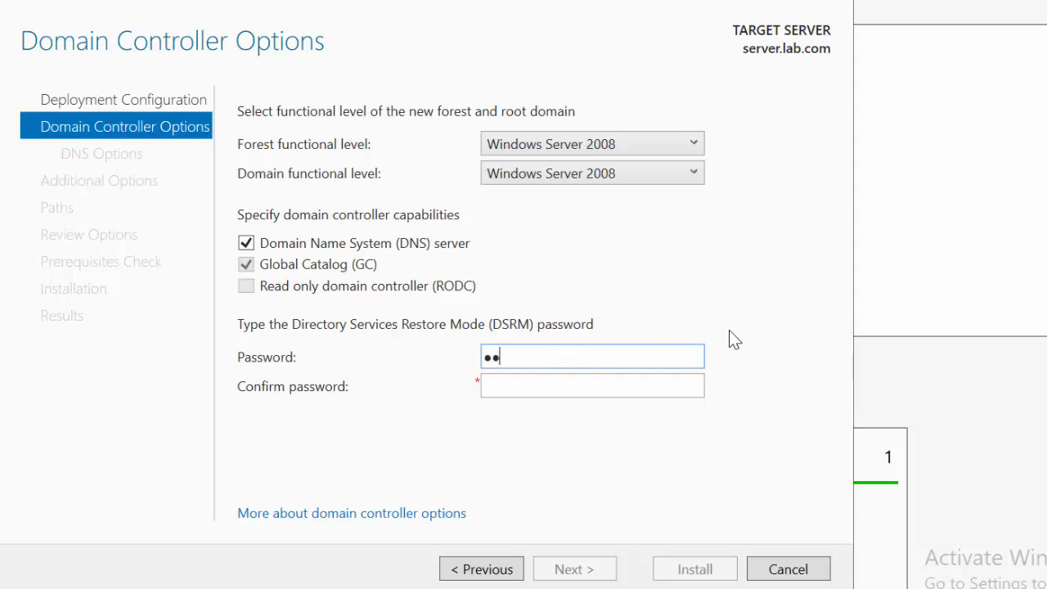
pyautogui.press('BackSpace')
pyautogui.press('BackSpace')
pyautogui.write('P@ssw0rd123!')
pyautogui.click(623, 386)
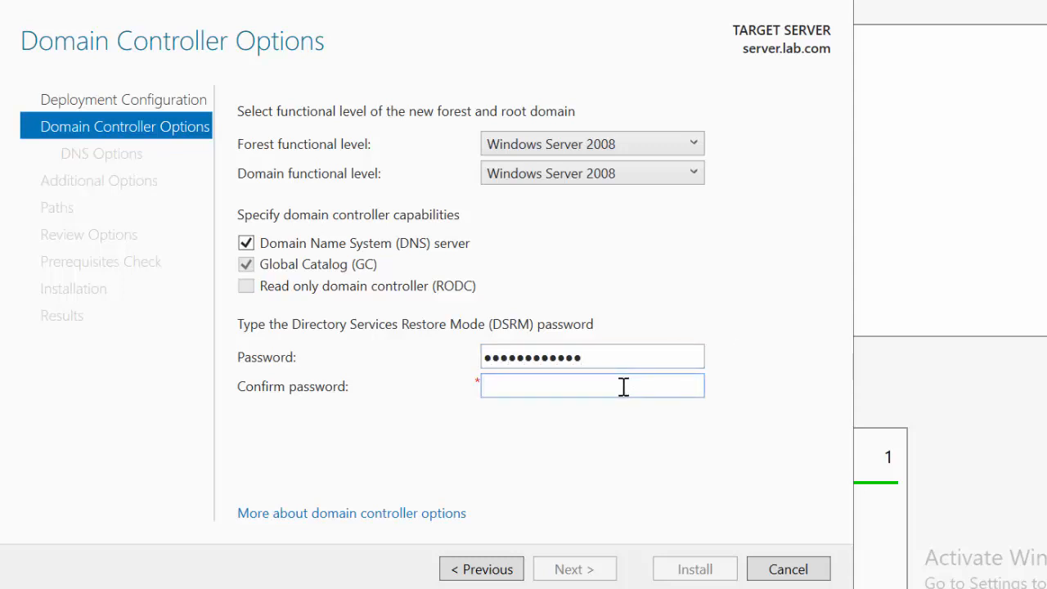
pyautogui.write('P@ssw0rd123!')
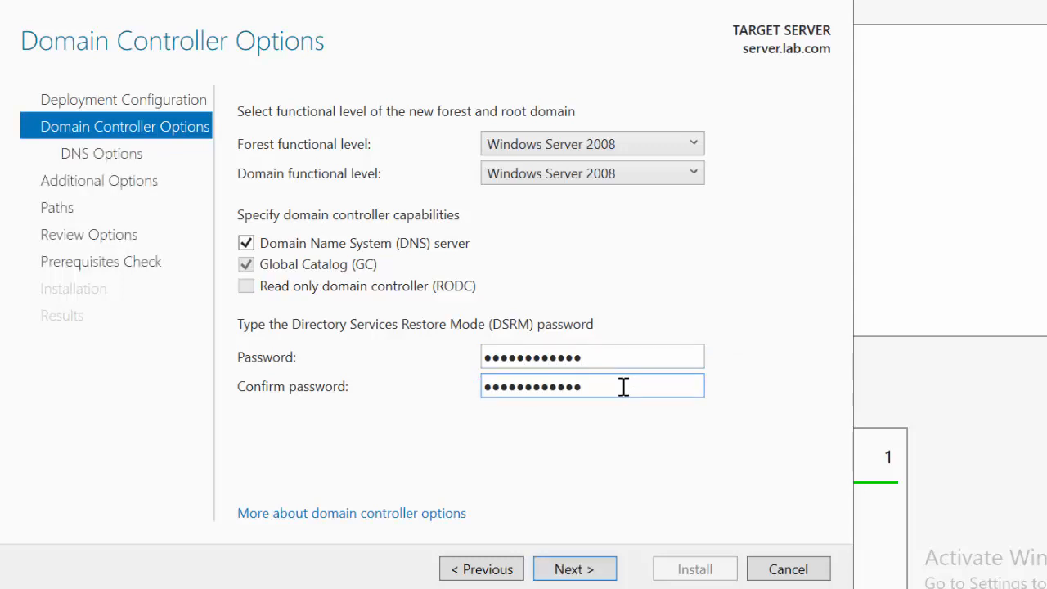
pyautogui.click(575, 579)
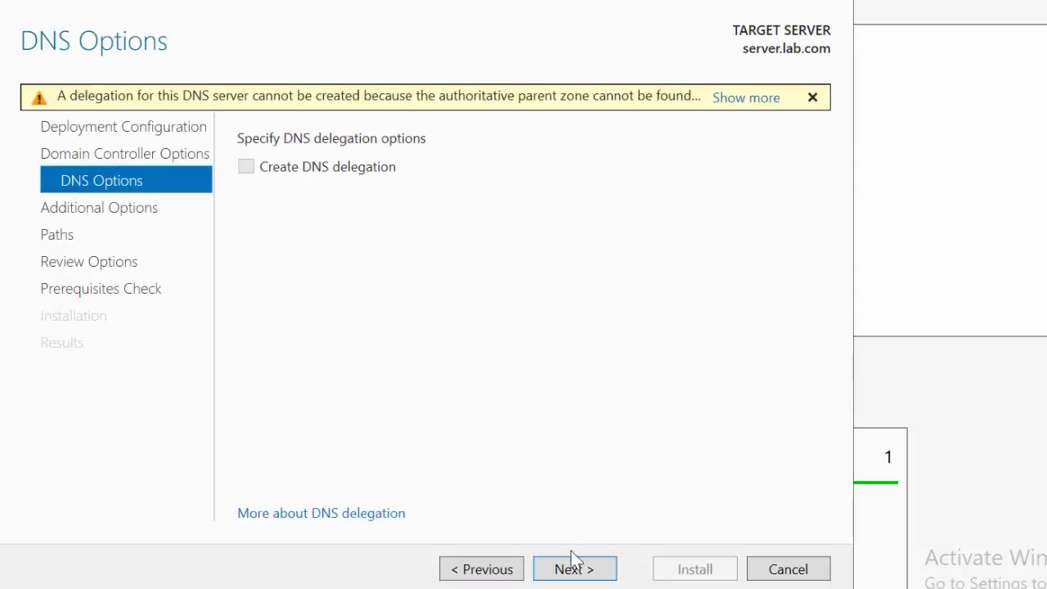
# Step: Keep the default DNS, NetBIOS and folder path settings, and install the domain controller after the prerequisites check
pyautogui.click(575, 571)
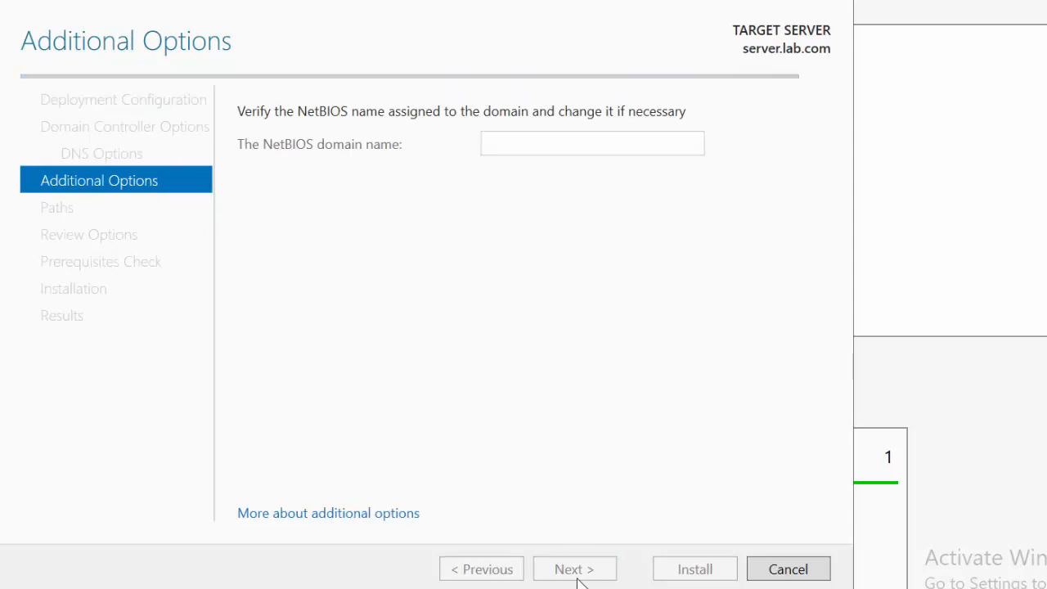
pyautogui.click(595, 576)
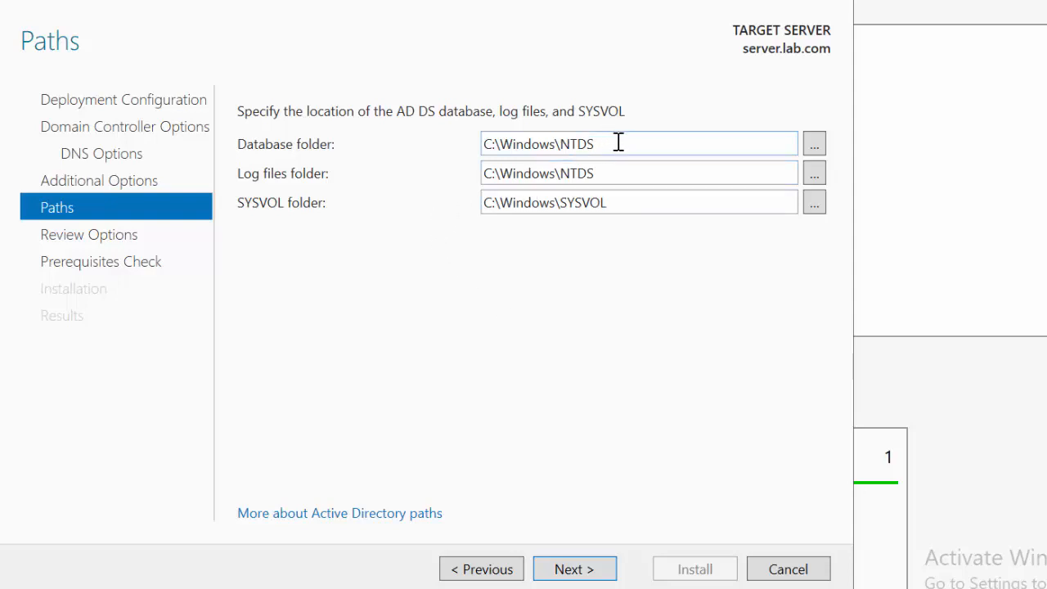
pyautogui.tripleClick(600, 182)
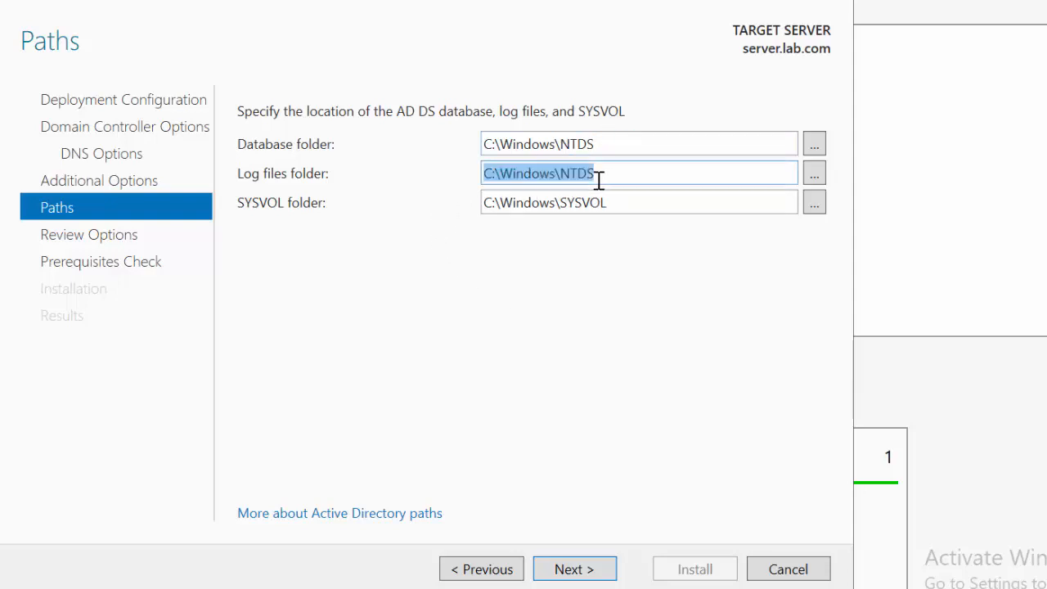
pyautogui.tripleClick(611, 144)
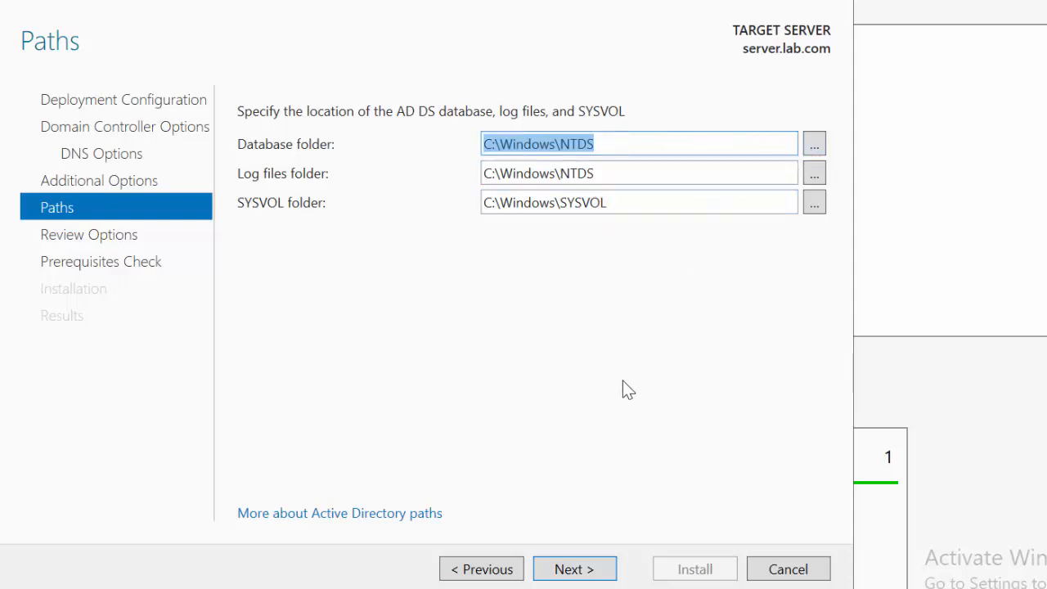
pyautogui.click(570, 579)
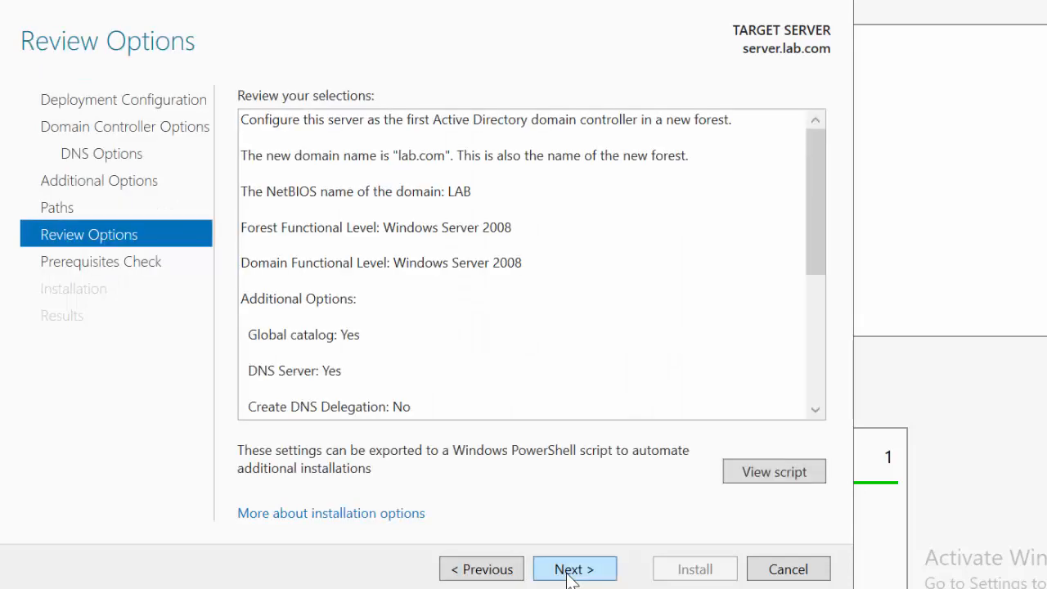
pyautogui.click(569, 576)
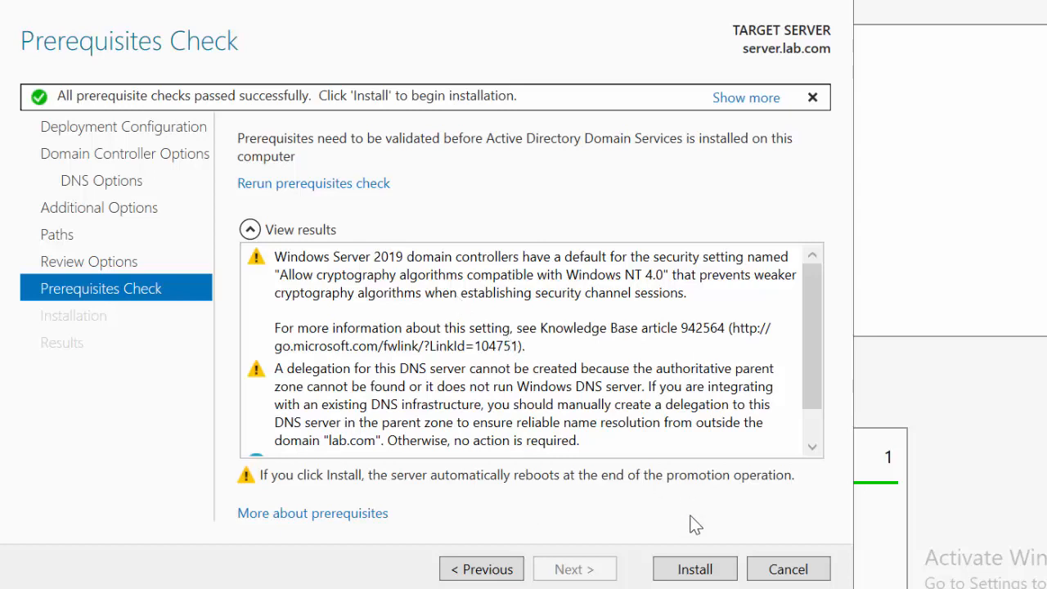
pyautogui.click(694, 569)
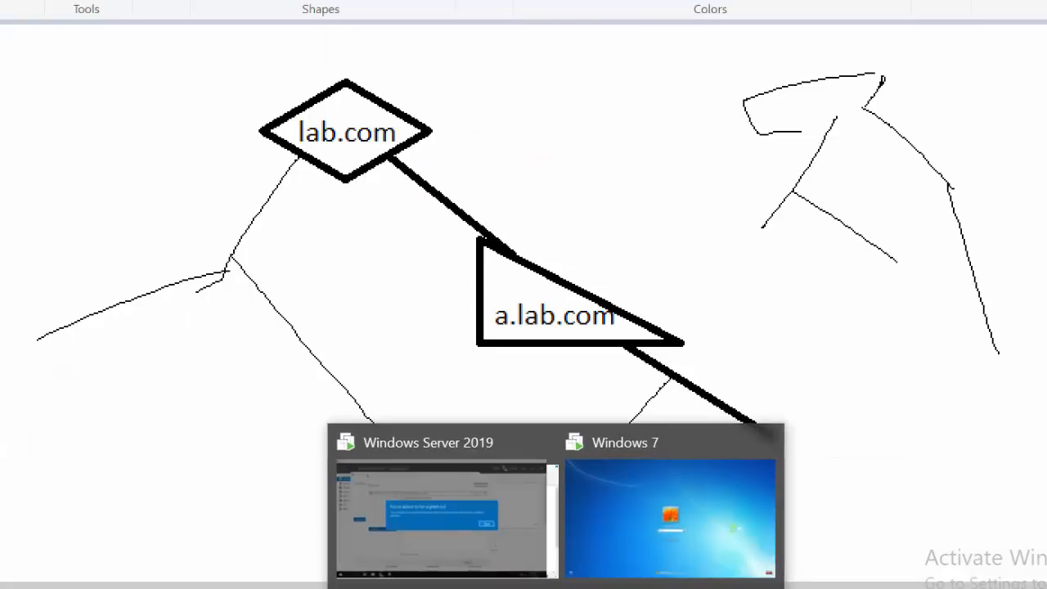
# Step: Examine the Active Directory management tools available in Server Manager on the Windows Server 2019 machine
pyautogui.click(498, 540)
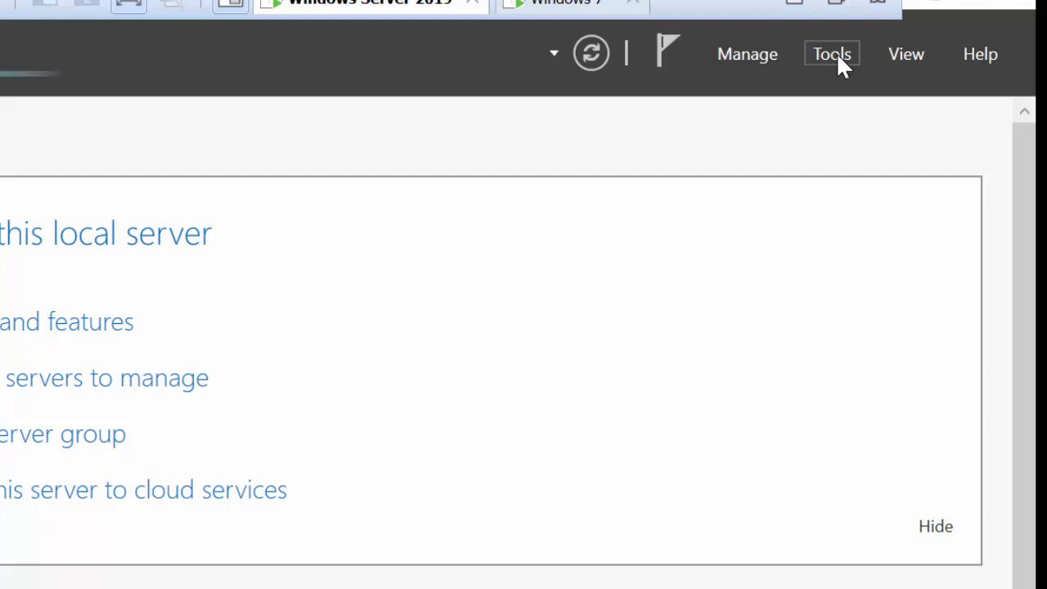
pyautogui.click(842, 65)
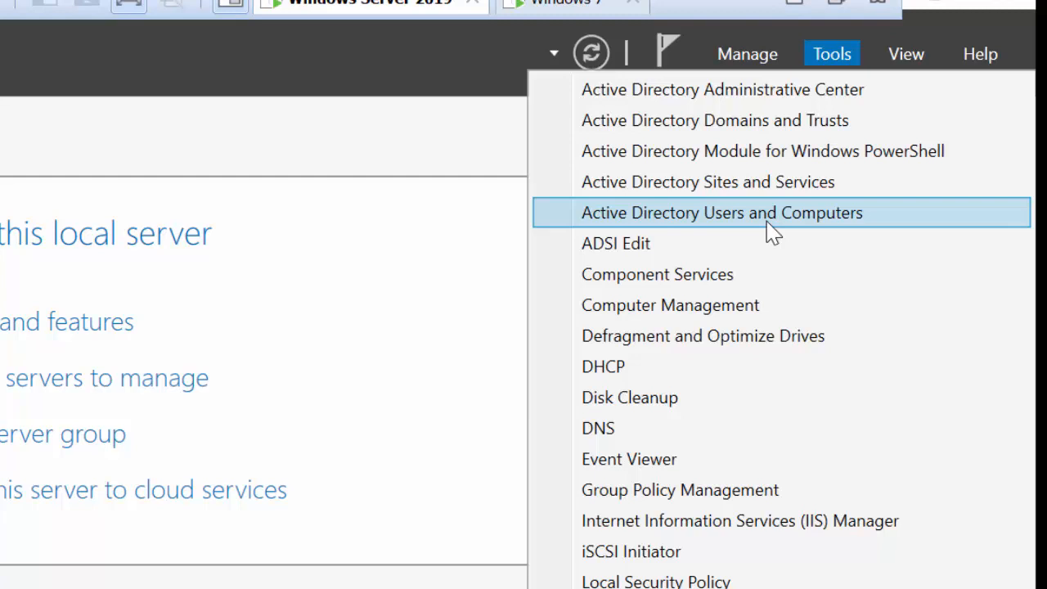
pyautogui.click(483, 197)
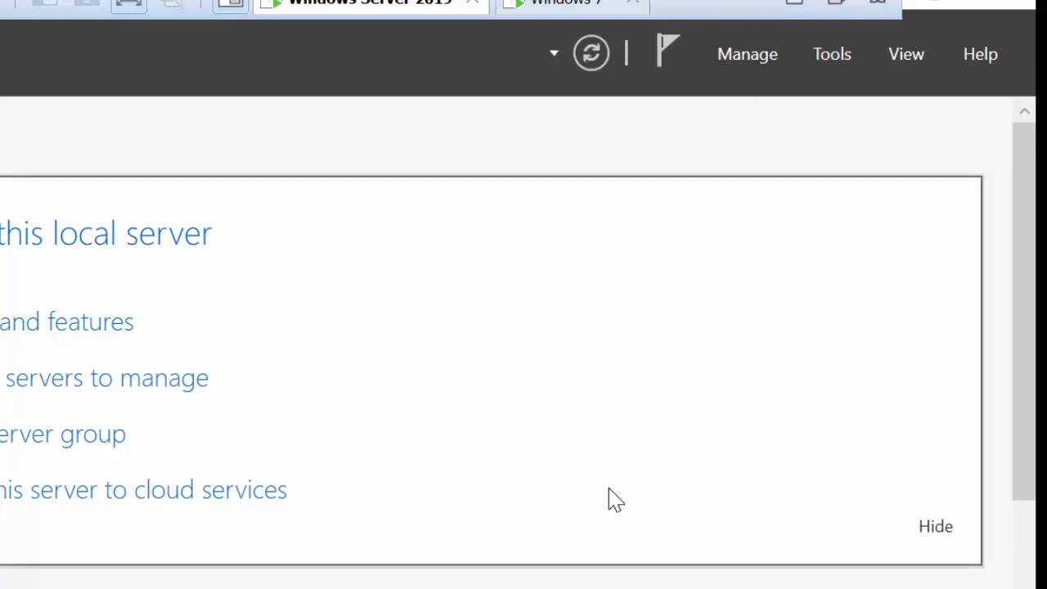